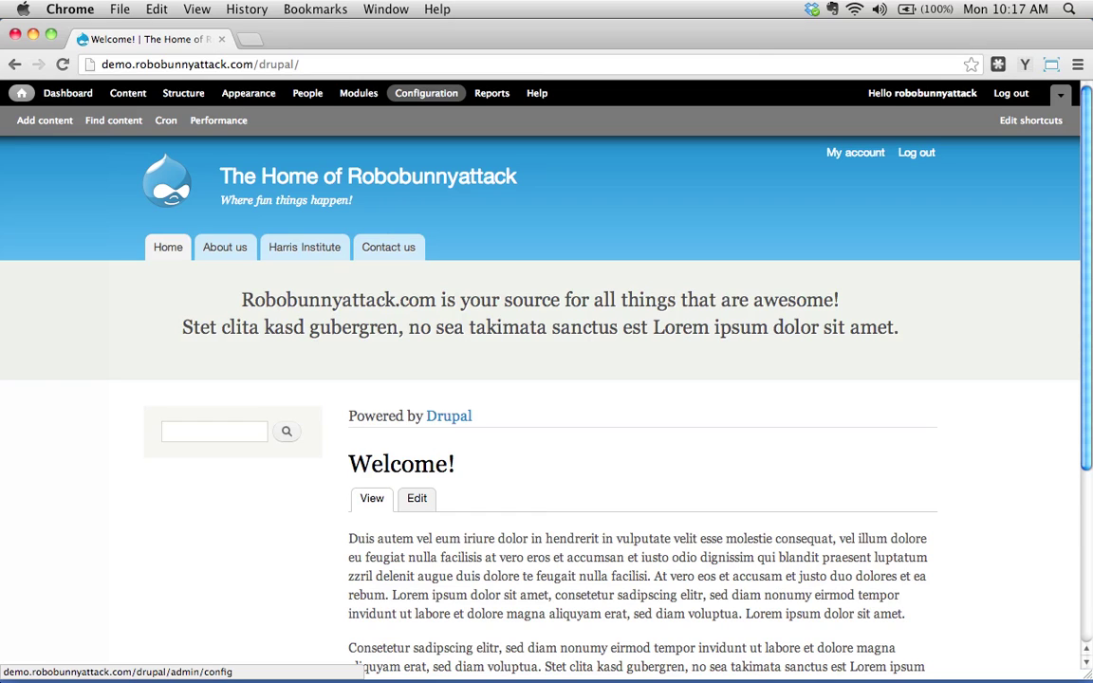
Step: Create a new Article titled 'New video in the works!'
click(48, 122)
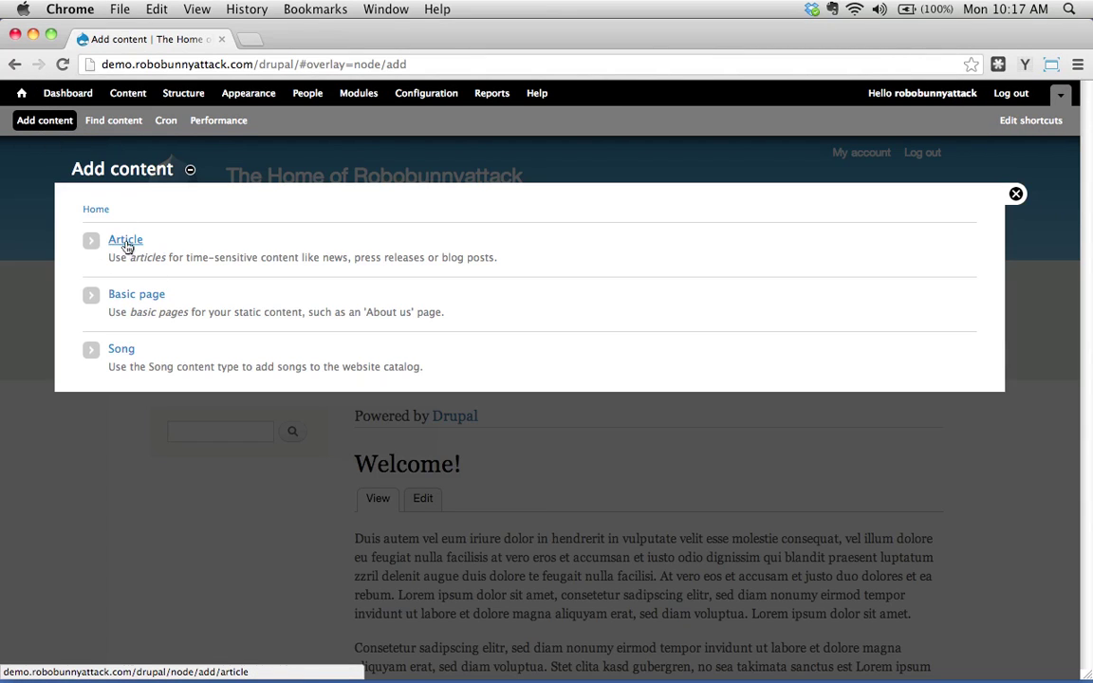
click(125, 243)
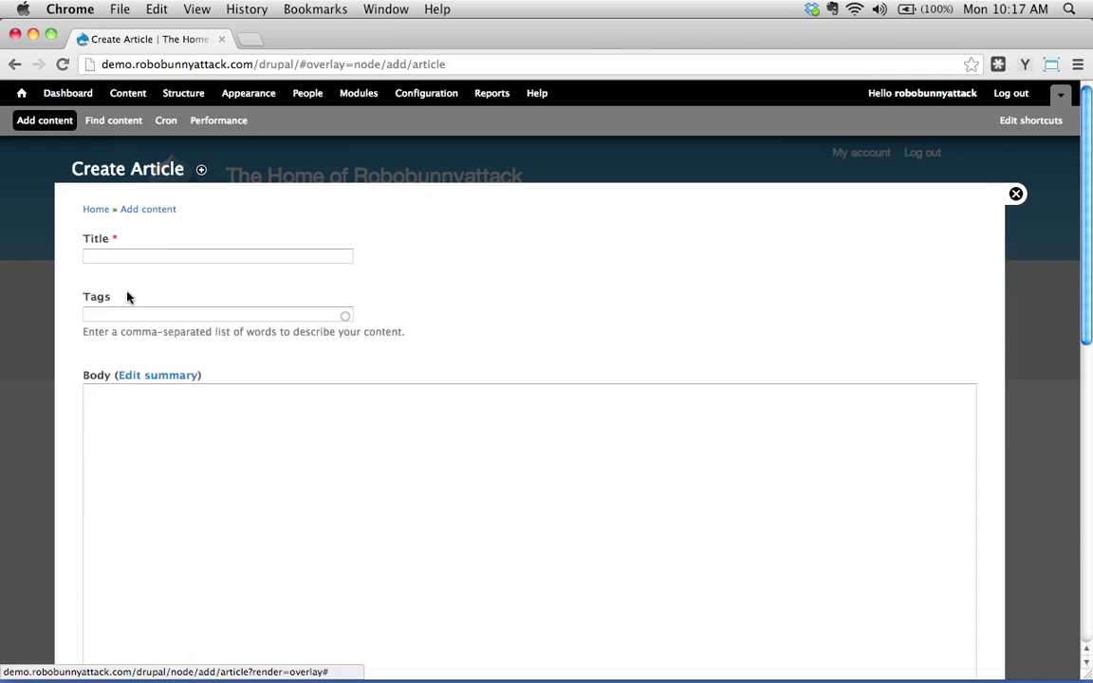
click(163, 255)
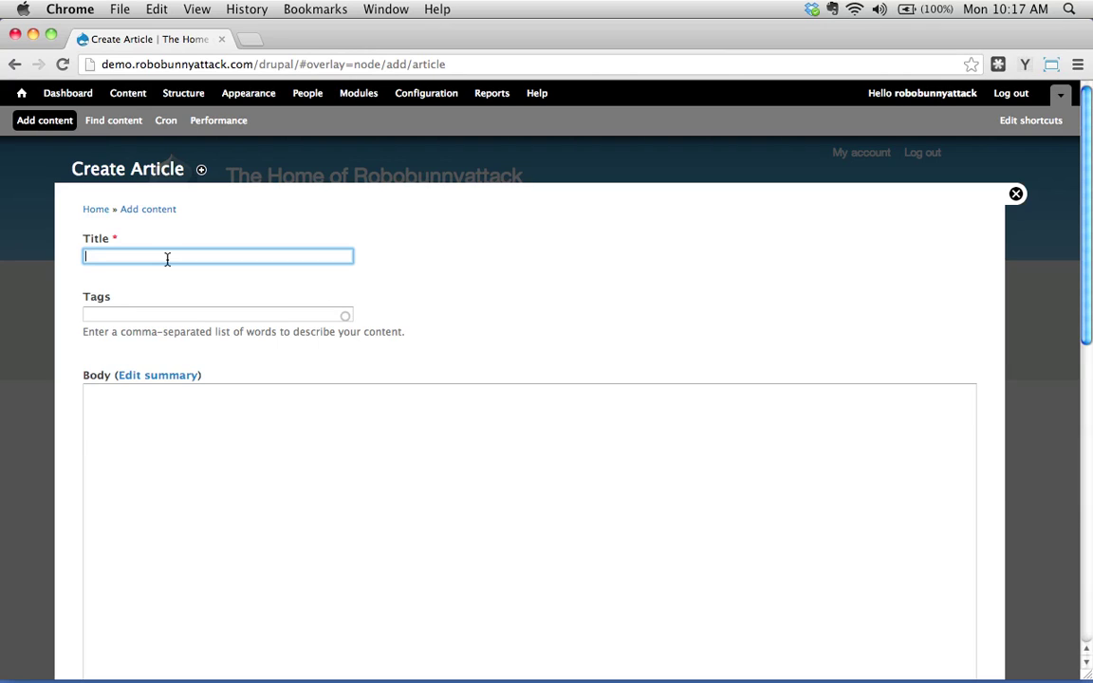
text(New video in the works!)
Step: Fill the article body with four lorem ipsum paragraphs from the placeholder-text extension
click(293, 488)
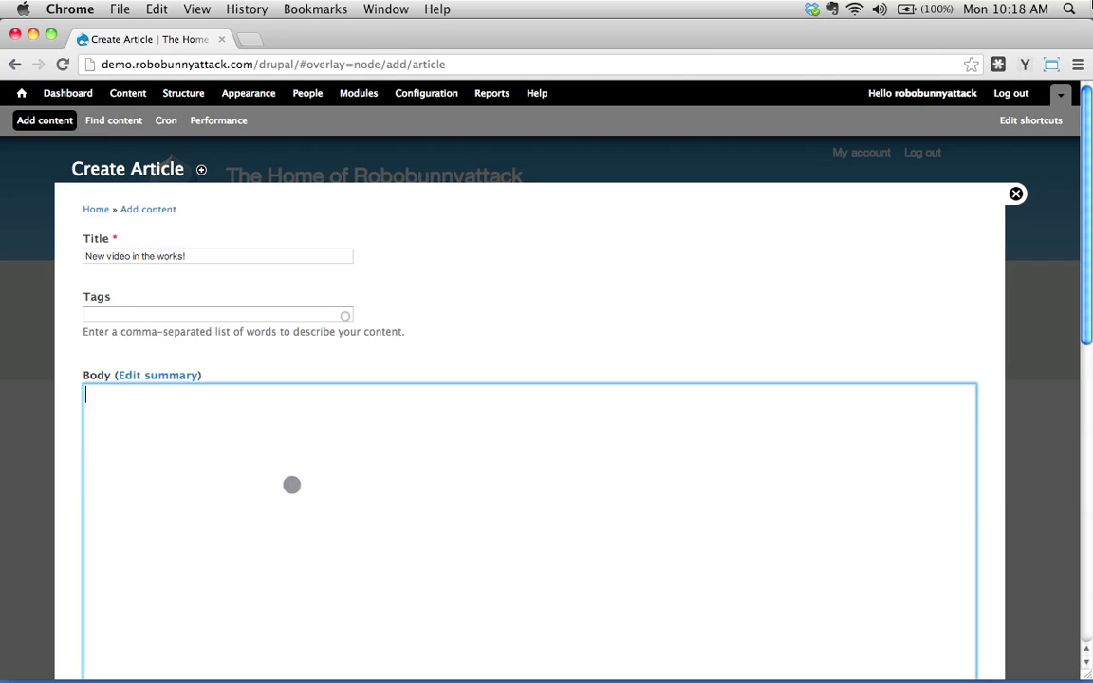
click(1027, 64)
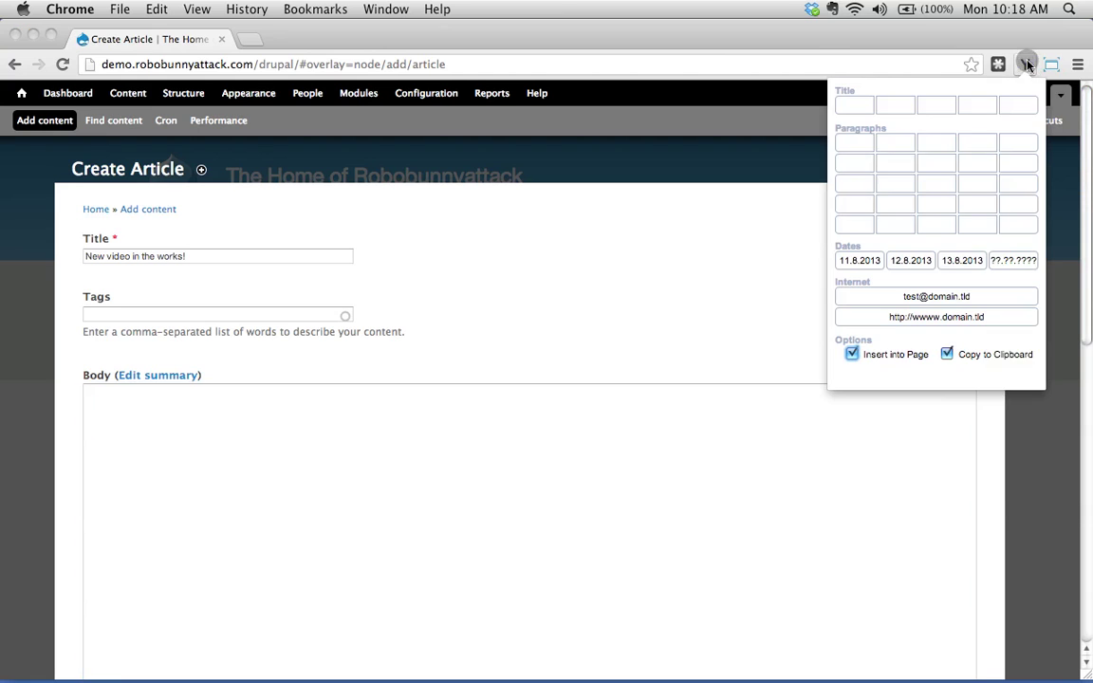
click(949, 207)
scroll(373, 410, down, 3)
scroll(265, 332, up, 3)
click(176, 316)
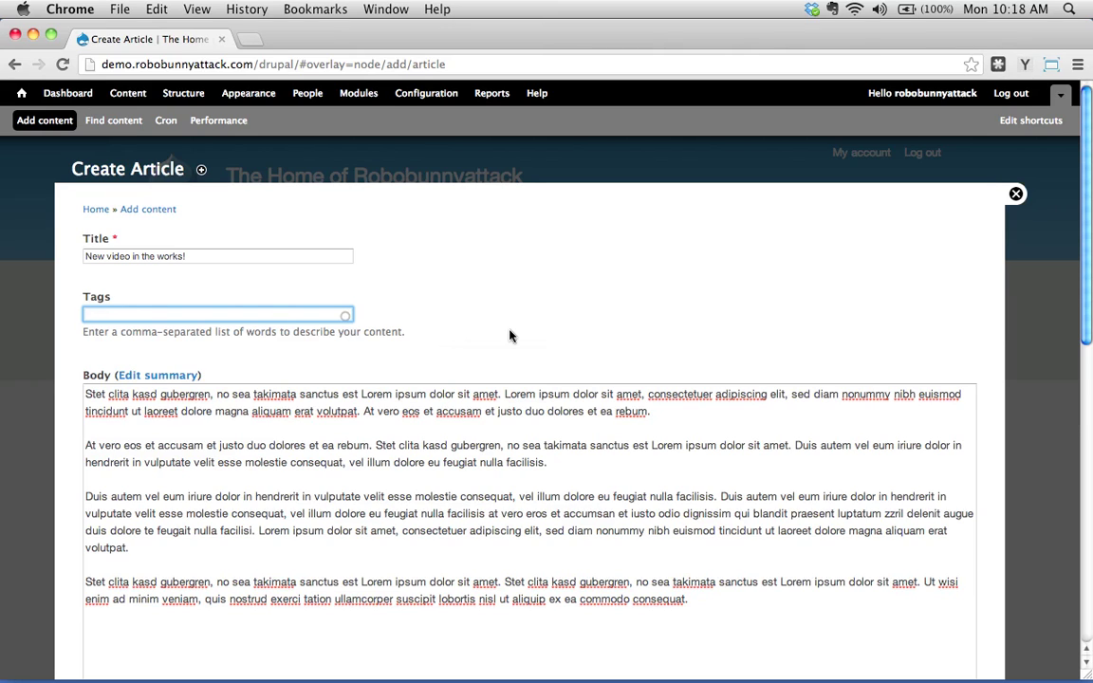
Step: Enter the comma-separated tags videos, news and band news
text(videos)
text(, news,)
key(BackSpace)
key(BackSpace)
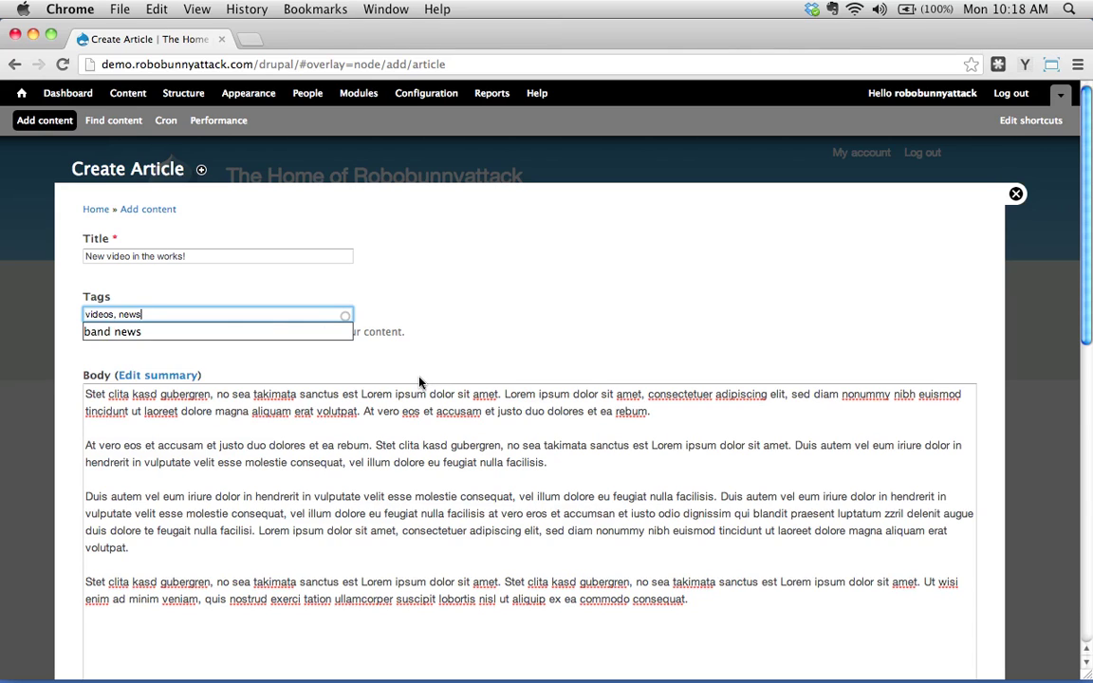
click(354, 515)
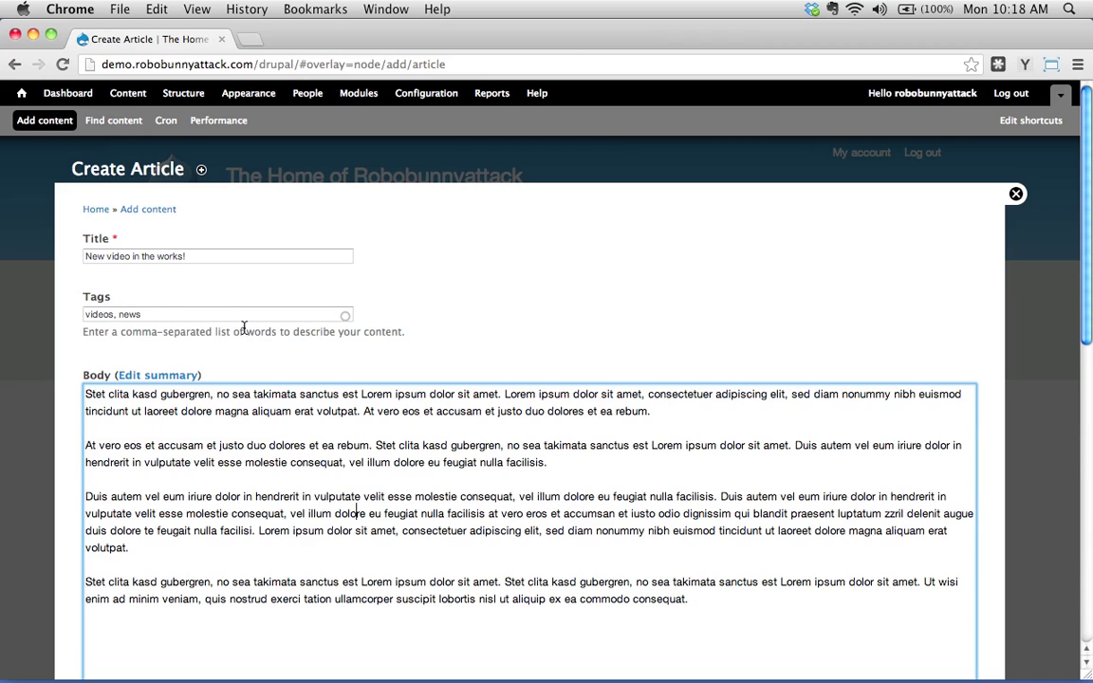
click(169, 314)
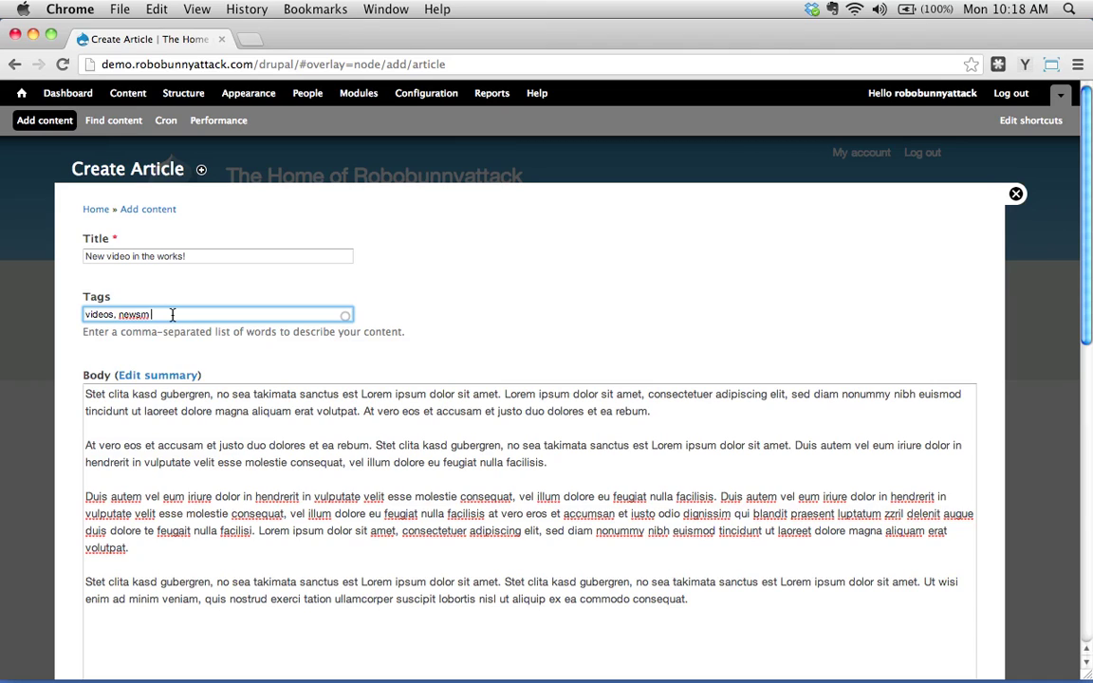
text(, band news,)
Step: Save the article 'New video in the works!'
click(240, 428)
scroll(282, 435, down, 15)
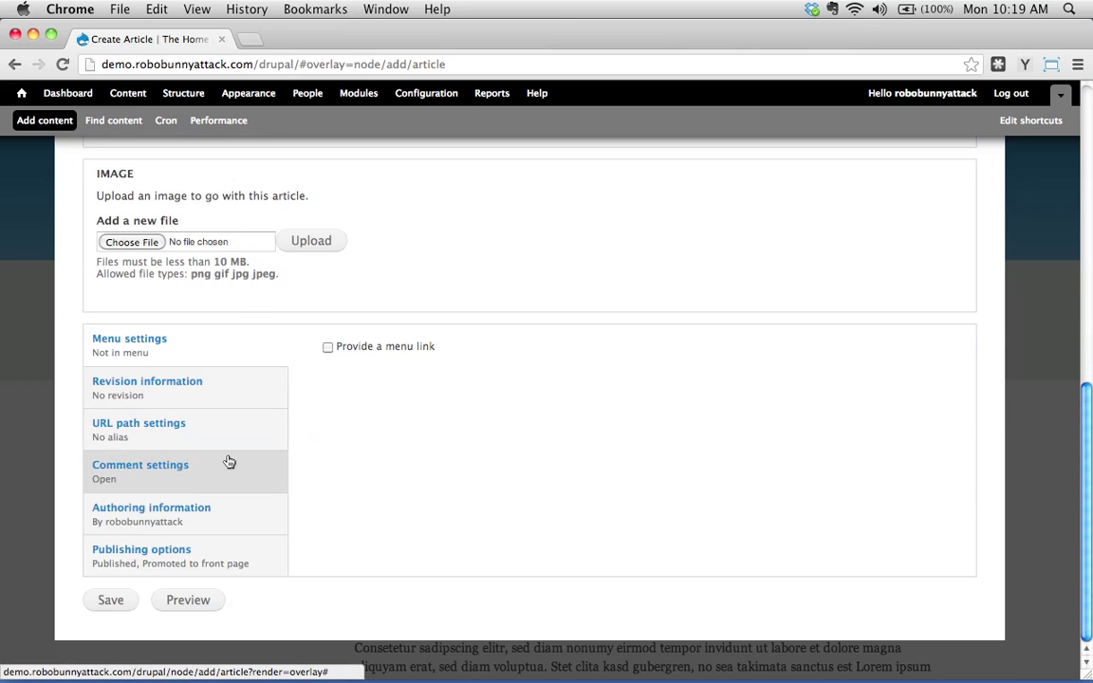
click(110, 600)
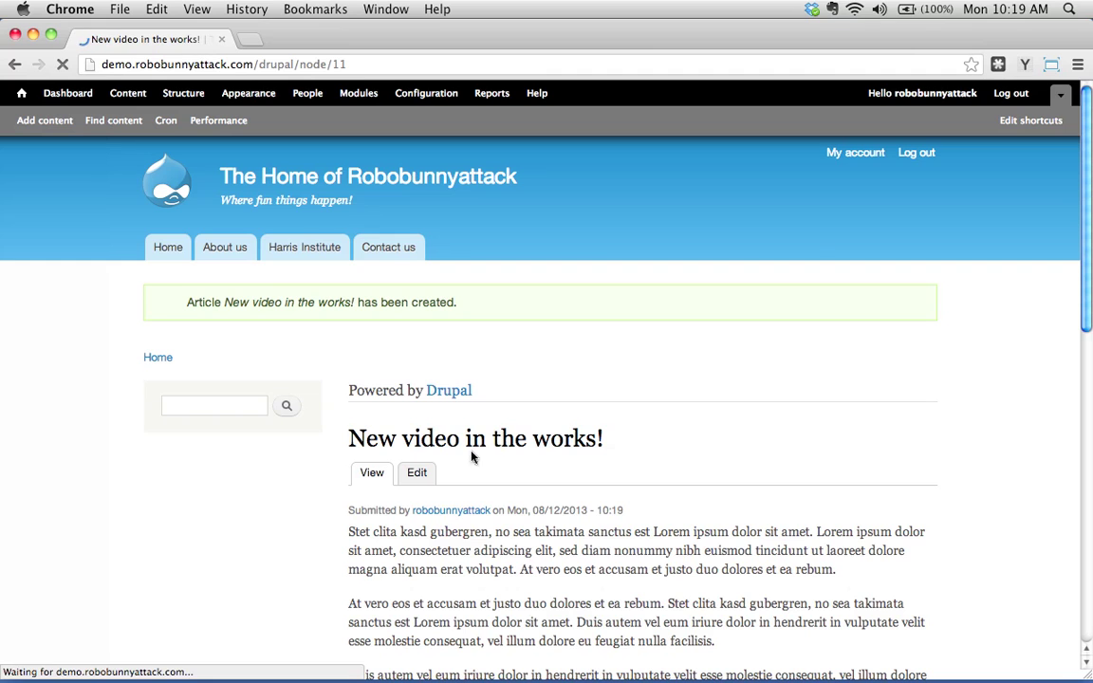
Step: Scroll the saved article page down to its videos, news and band news tags
scroll(649, 427, down, 5)
scroll(649, 429, down, 2)
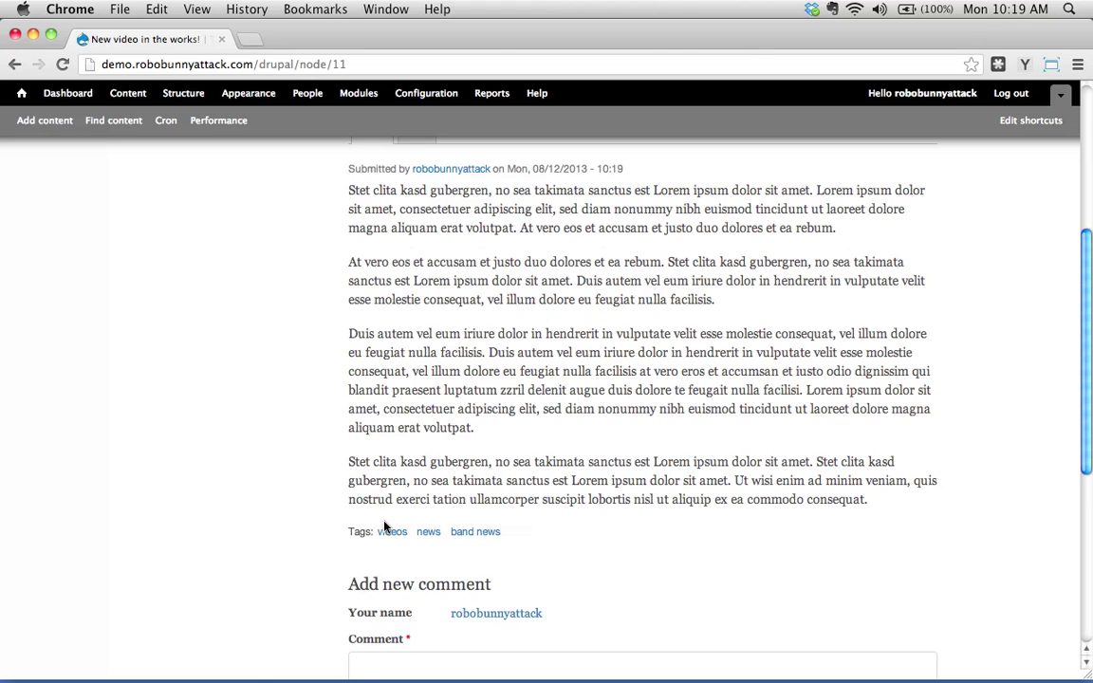
scroll(384, 493, down, 2)
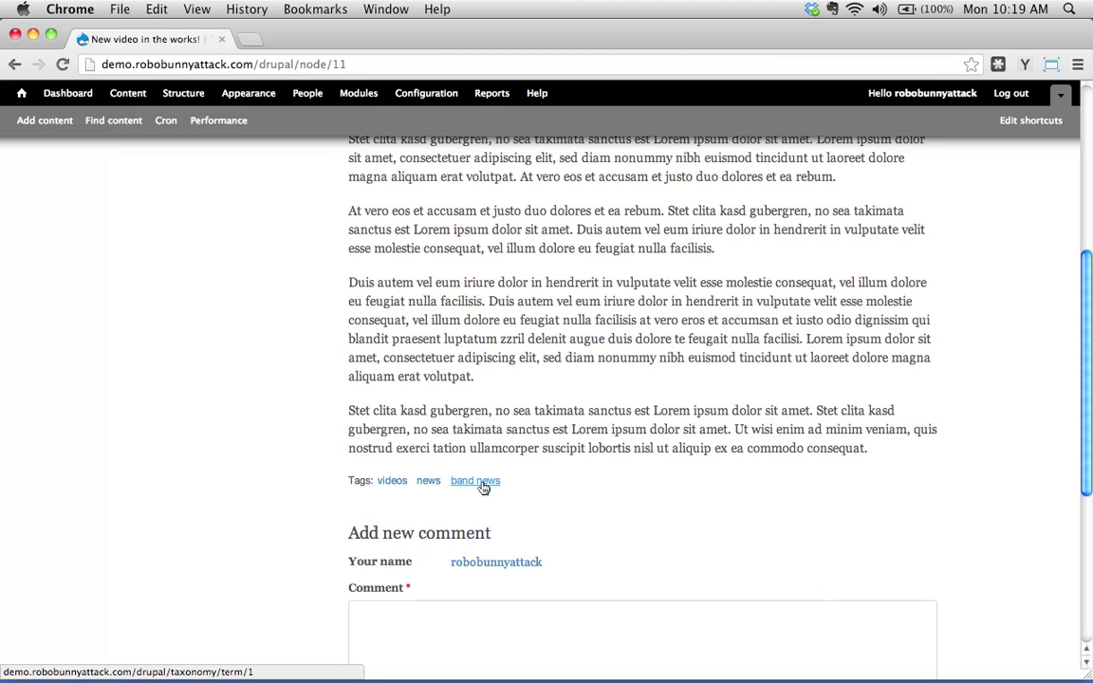
scroll(566, 491, up, 2)
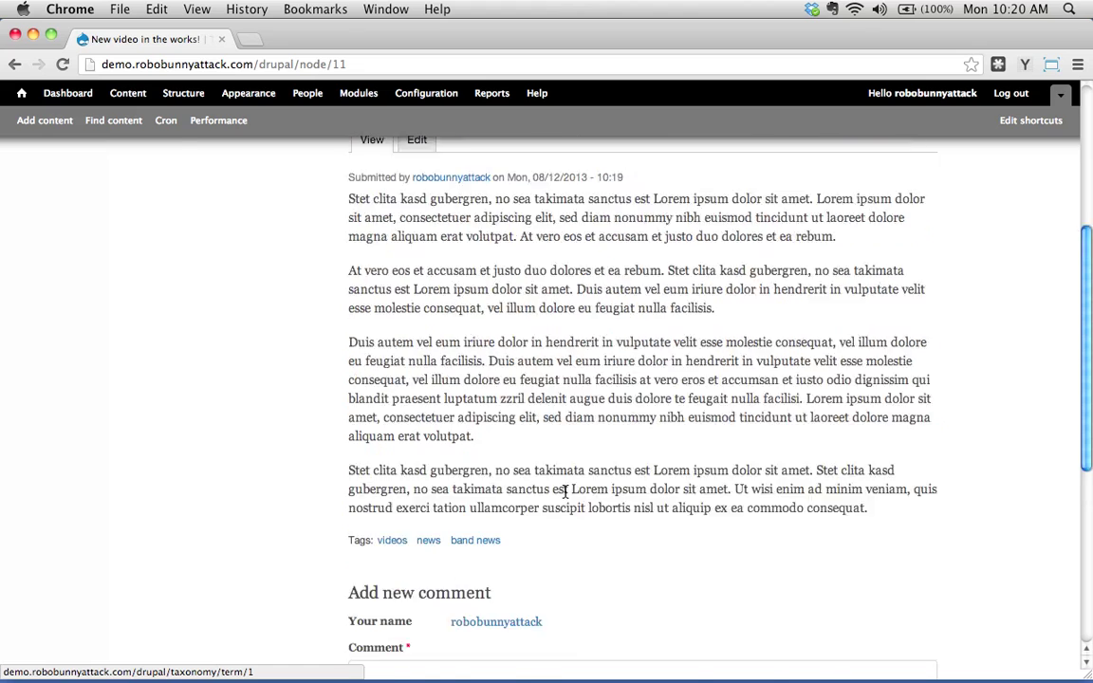
scroll(566, 491, up, 5)
scroll(521, 464, down, 7)
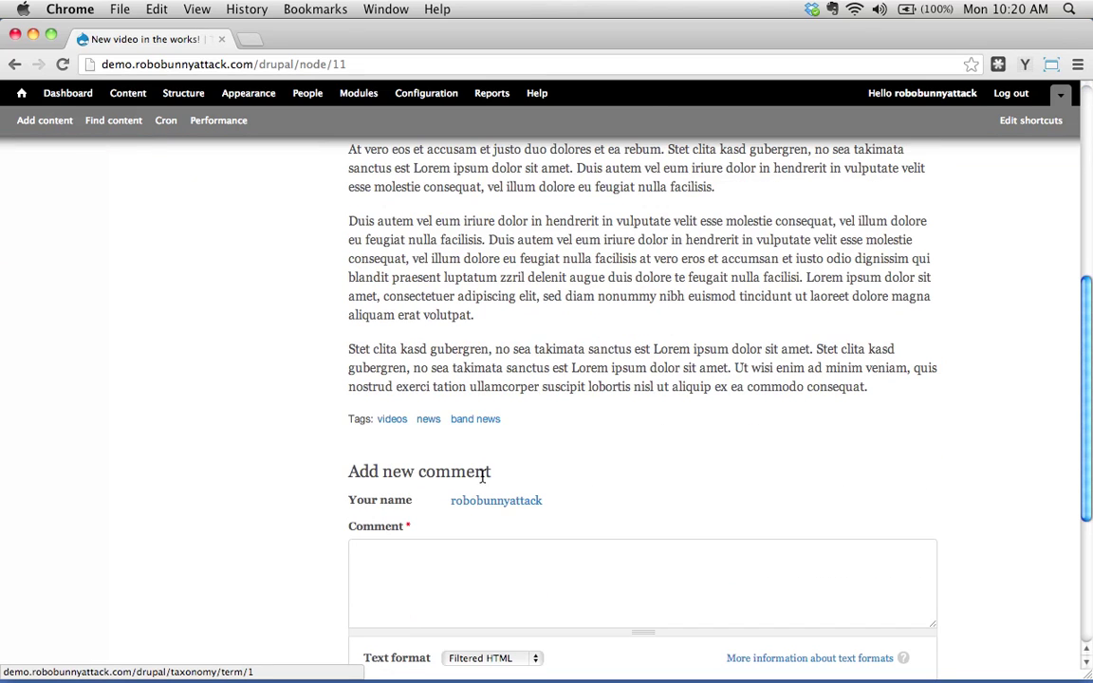
scroll(491, 492, up, 3)
scroll(481, 491, down, 1)
Step: Open the band news tag listing from the article's tag links
click(475, 508)
scroll(664, 489, down, 10)
scroll(688, 498, up, 10)
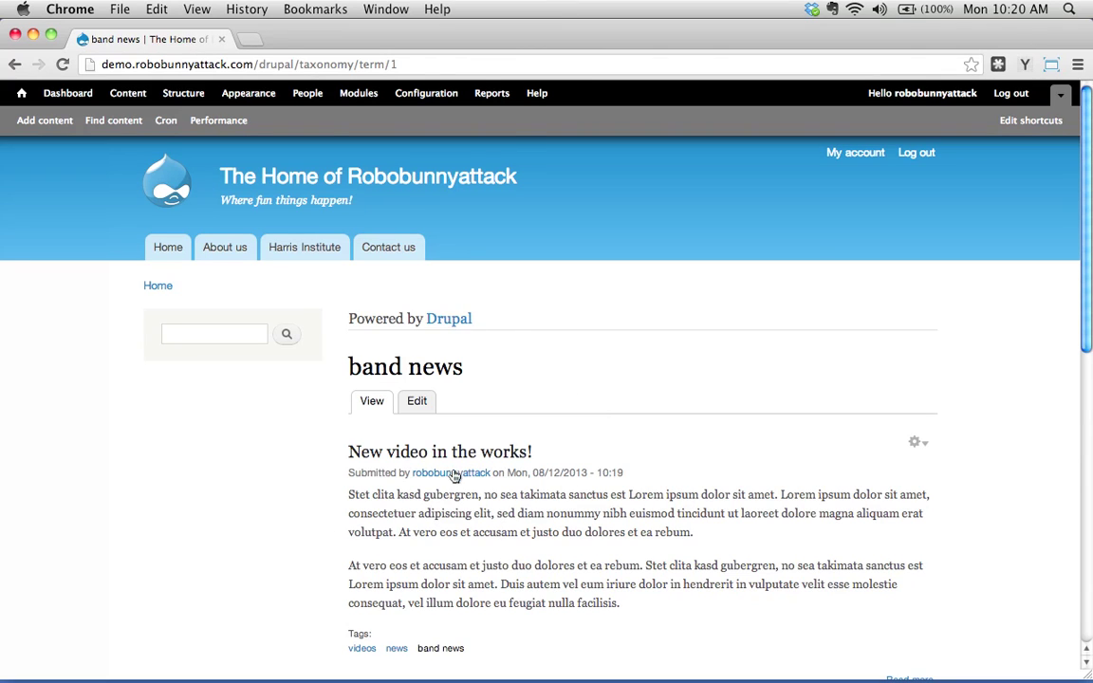
scroll(427, 427, down, 1)
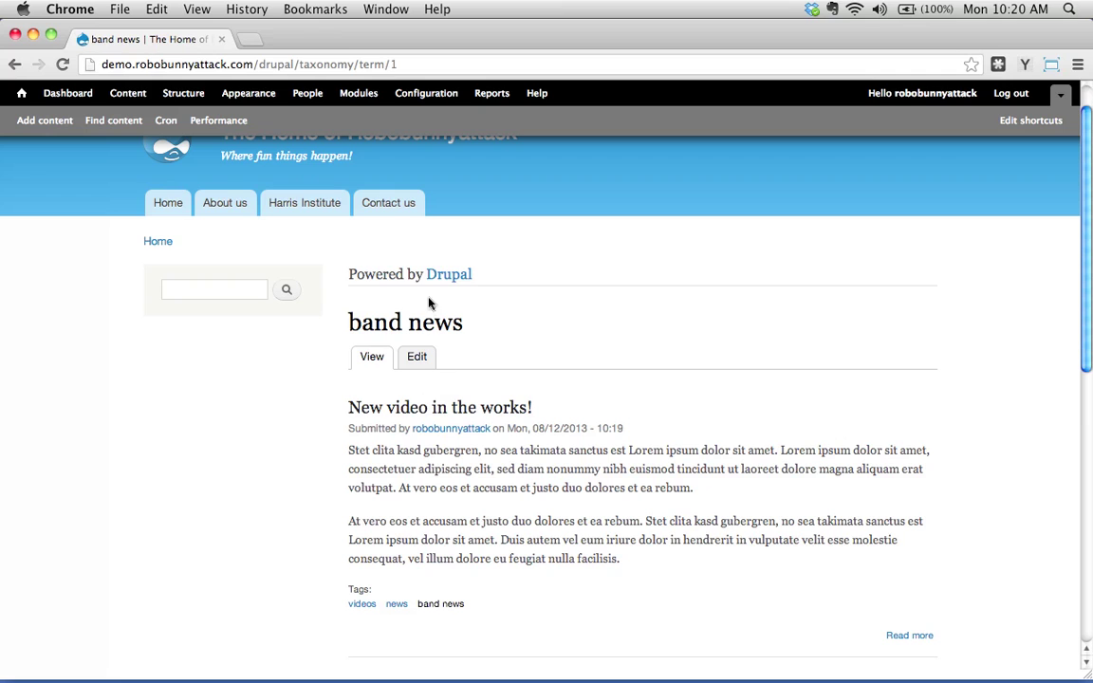
scroll(439, 507, down, 5)
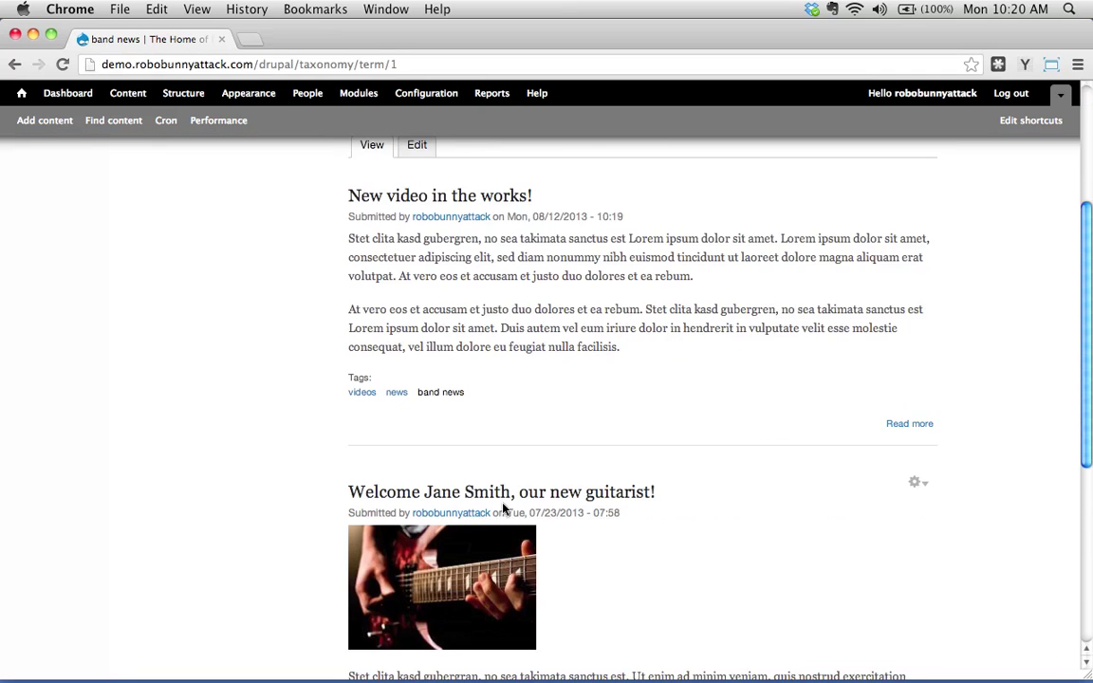
scroll(503, 507, up, 8)
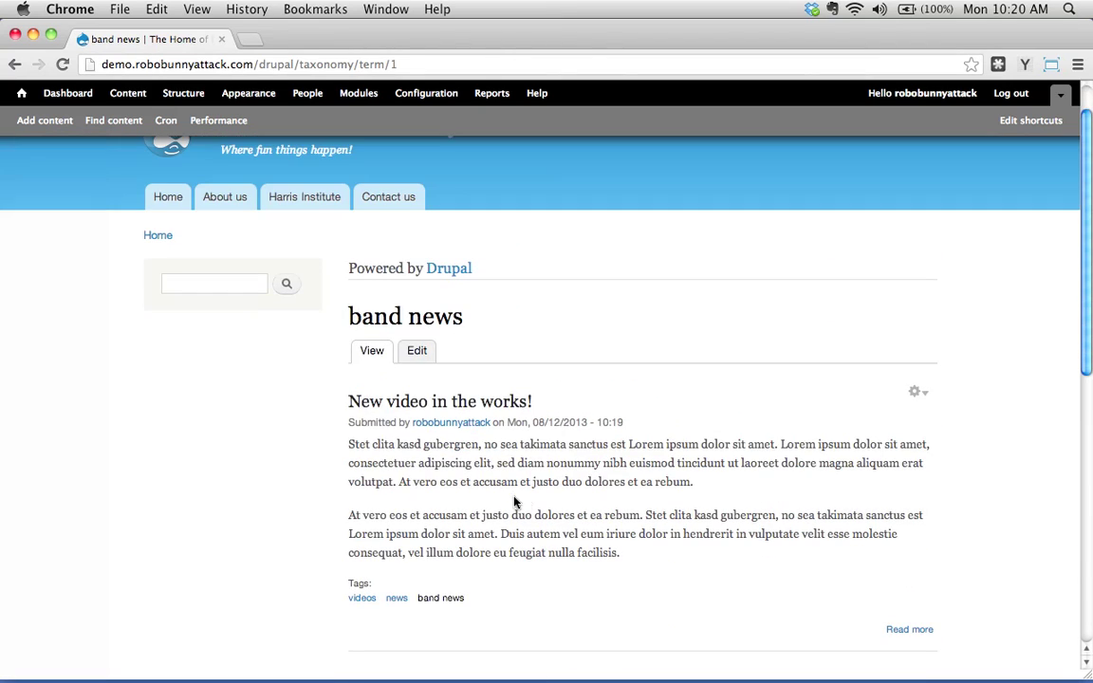
Step: Review the band news listing: the new video article above the guitarist welcome post
drag(346, 317, 490, 324)
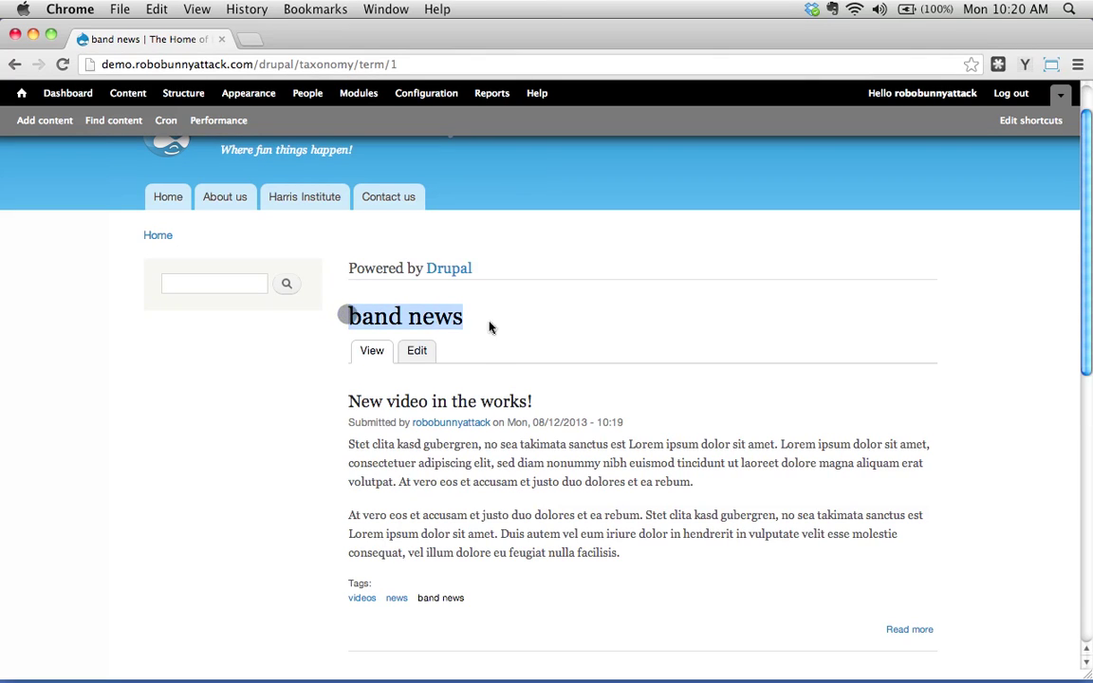
click(435, 377)
scroll(505, 549, down, 8)
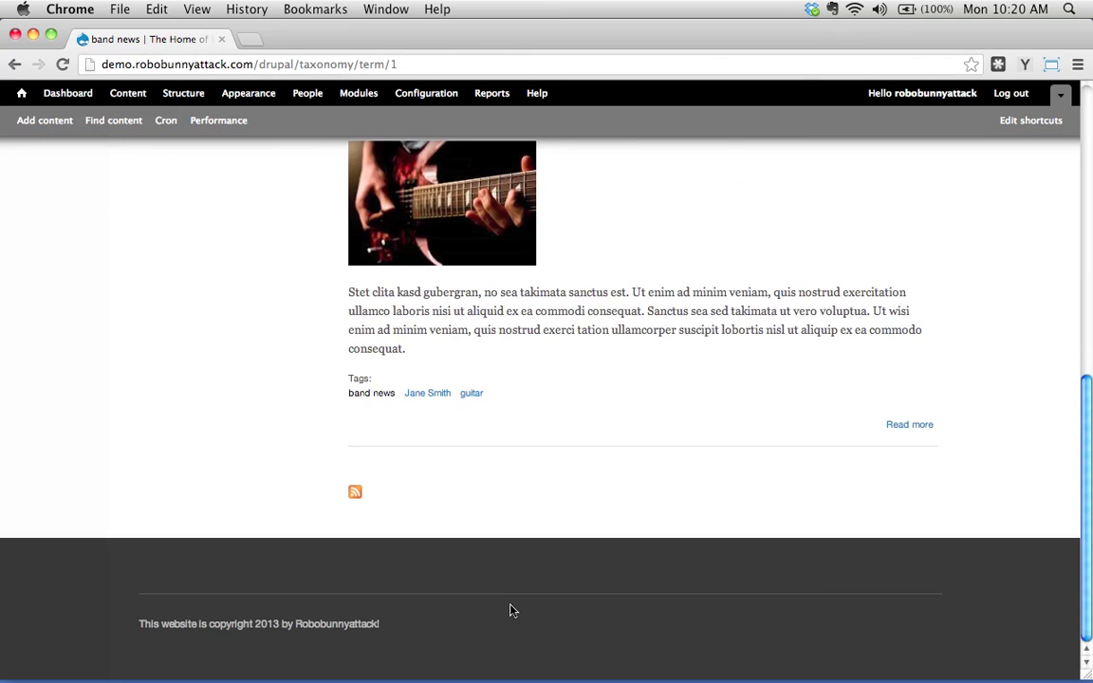
scroll(510, 595, up, 4)
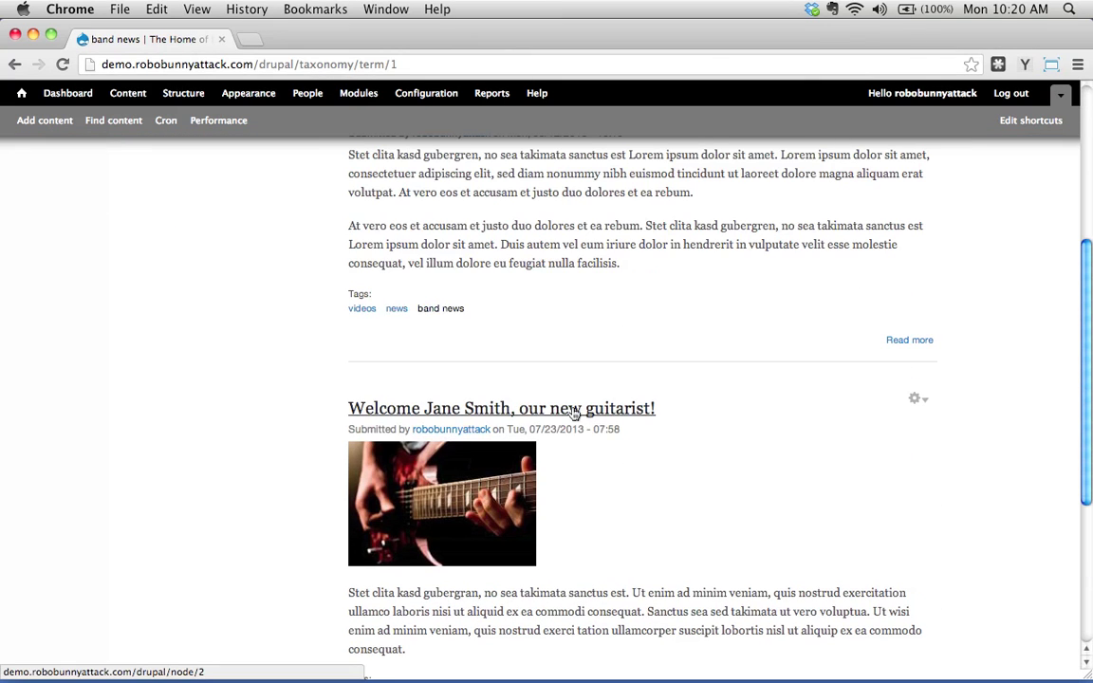
scroll(642, 567, up, 5)
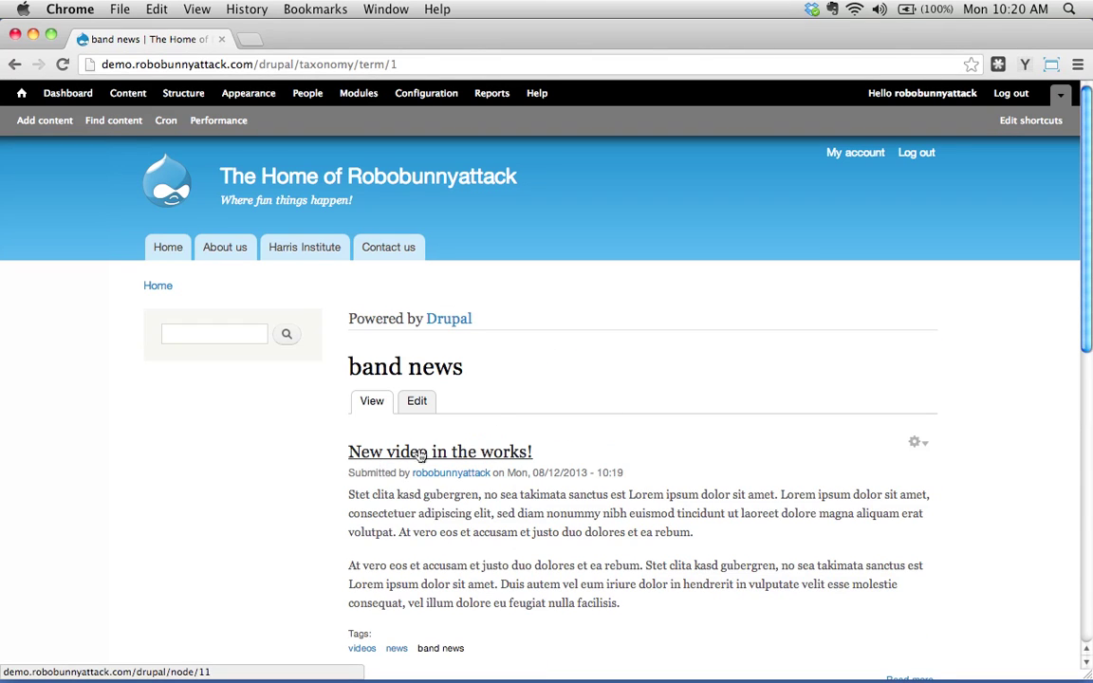
scroll(651, 517, down, 2)
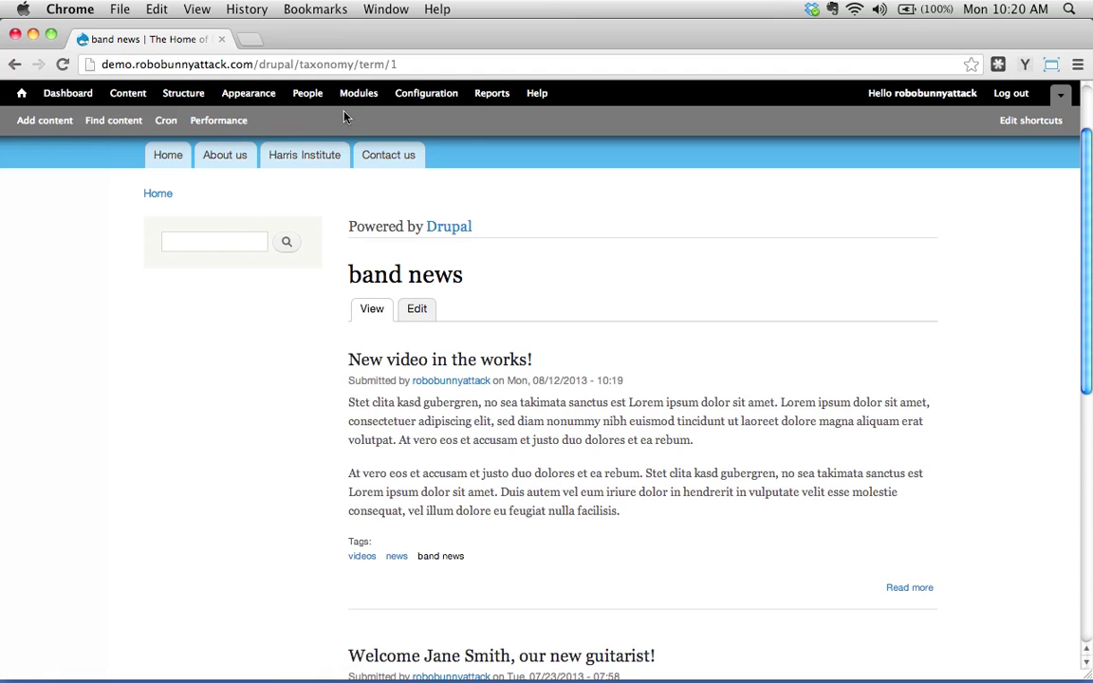
scroll(571, 471, down, 10)
scroll(571, 471, up, 10)
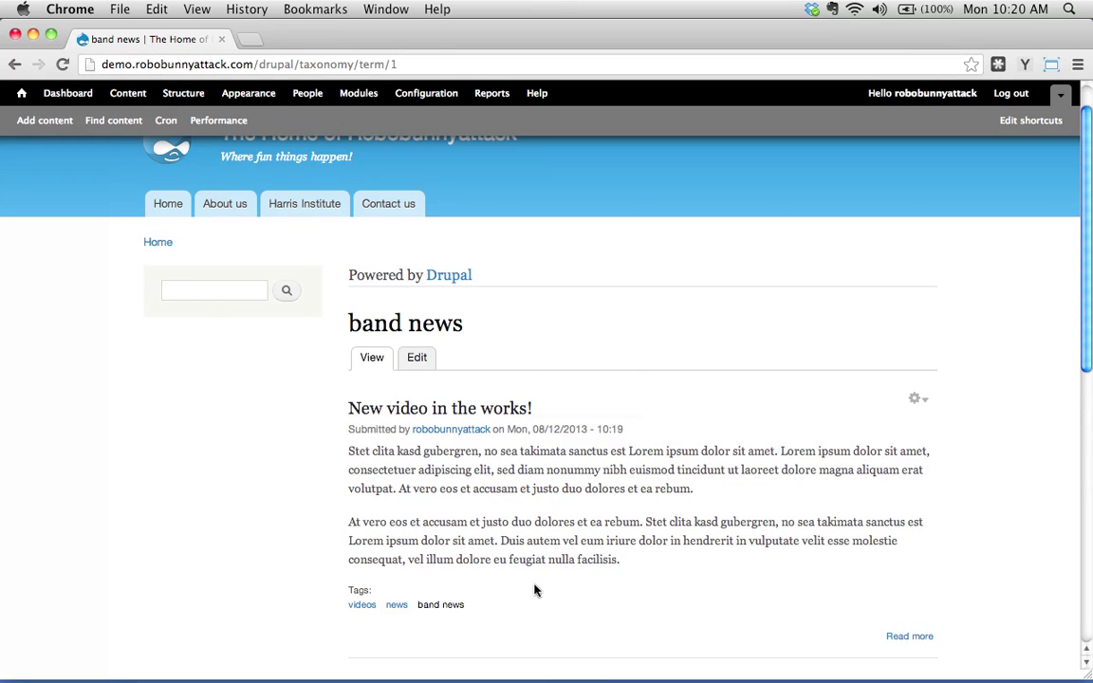
scroll(669, 474, down, 5)
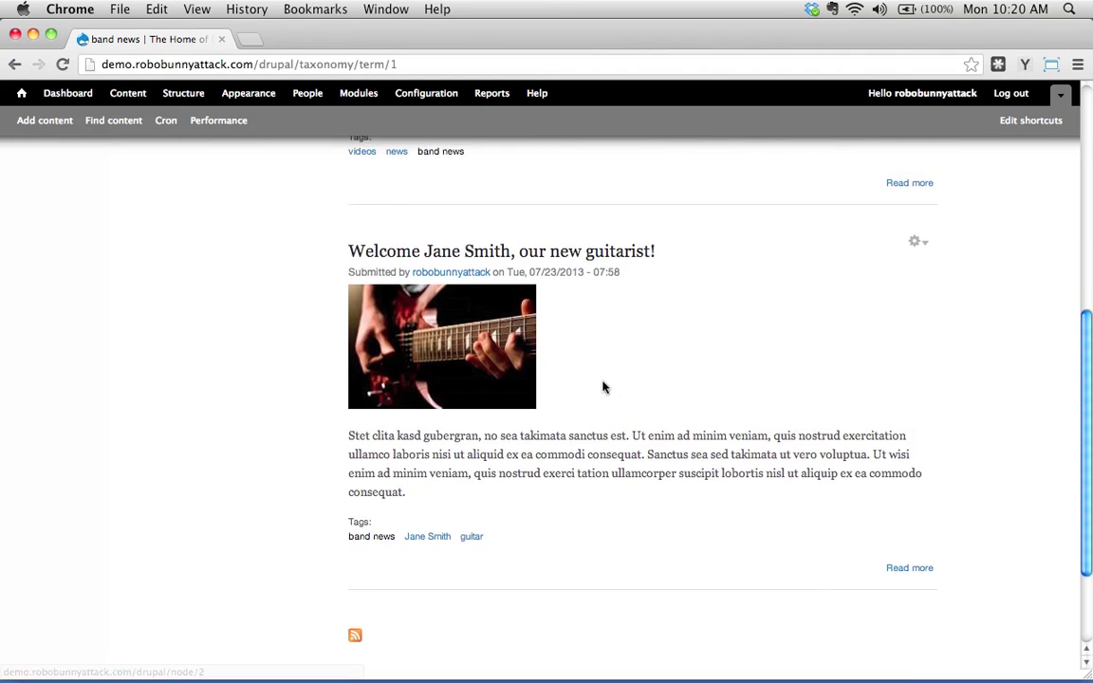
scroll(602, 387, up, 15)
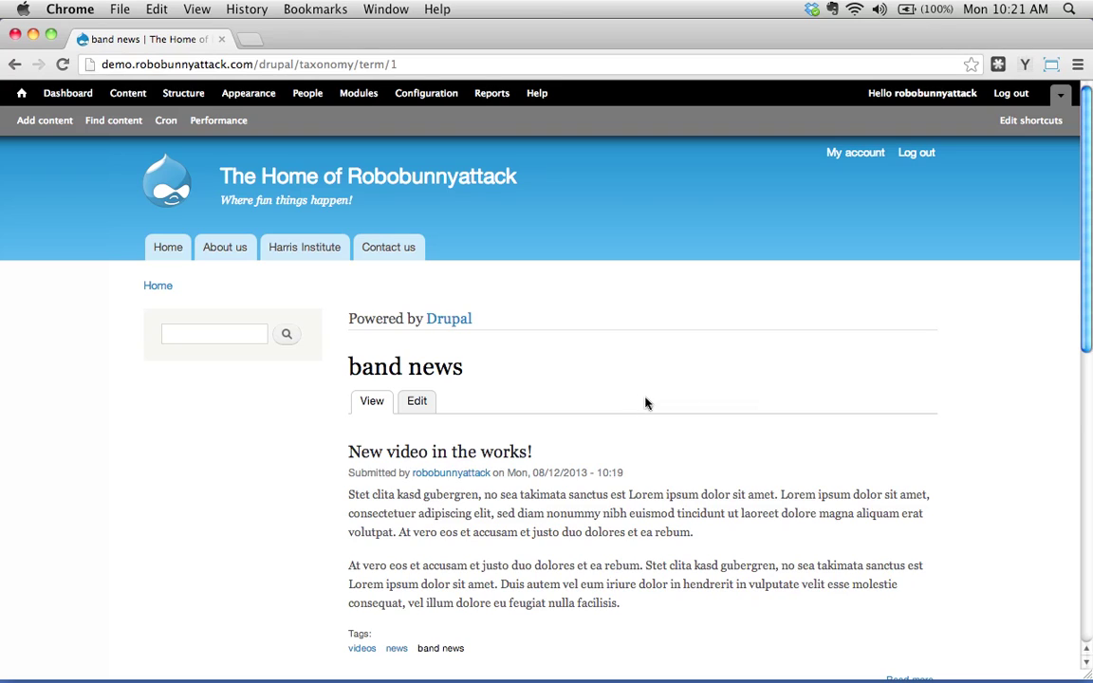
mouse_move(662, 474)
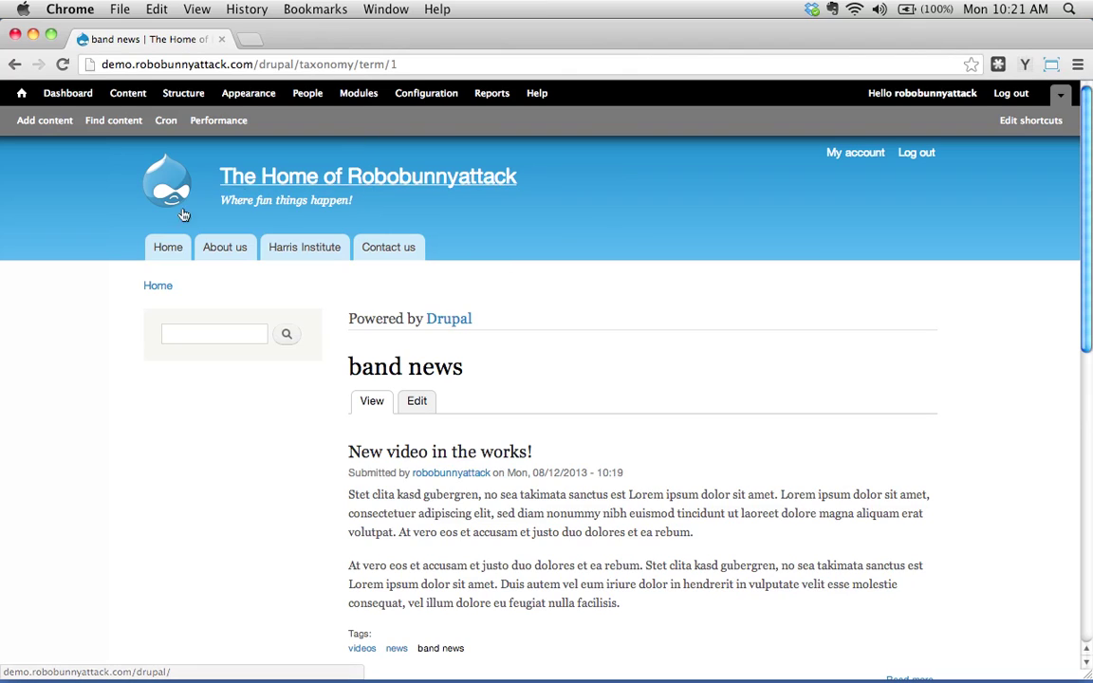
click(193, 333)
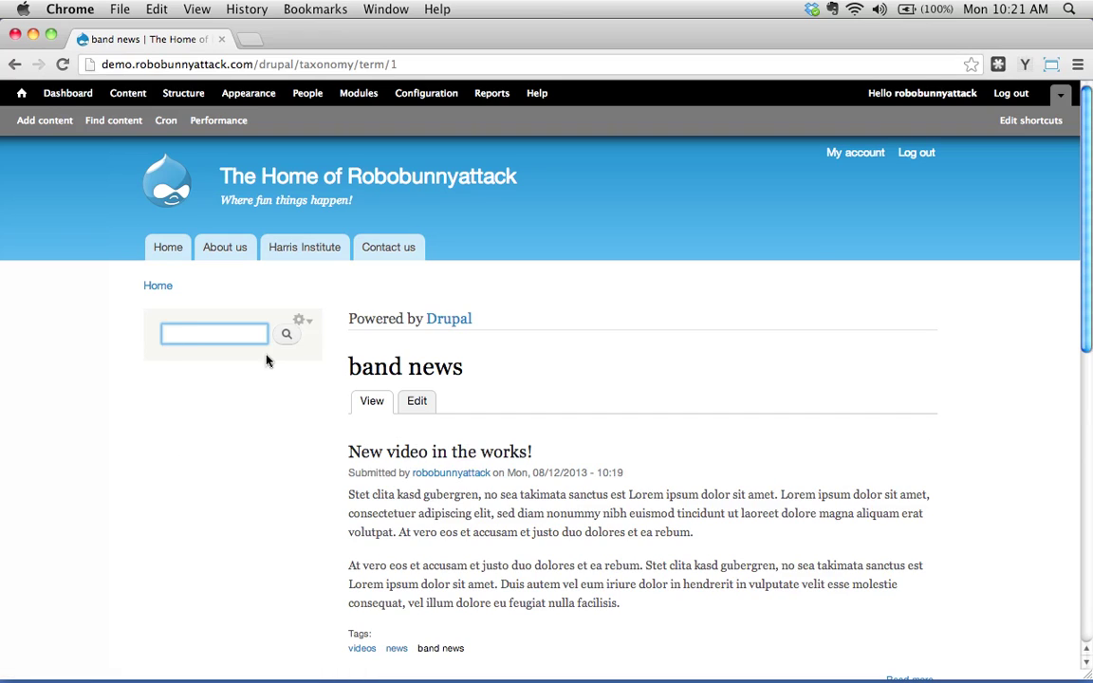
scroll(166, 378, down, 7)
scroll(305, 312, up, 4)
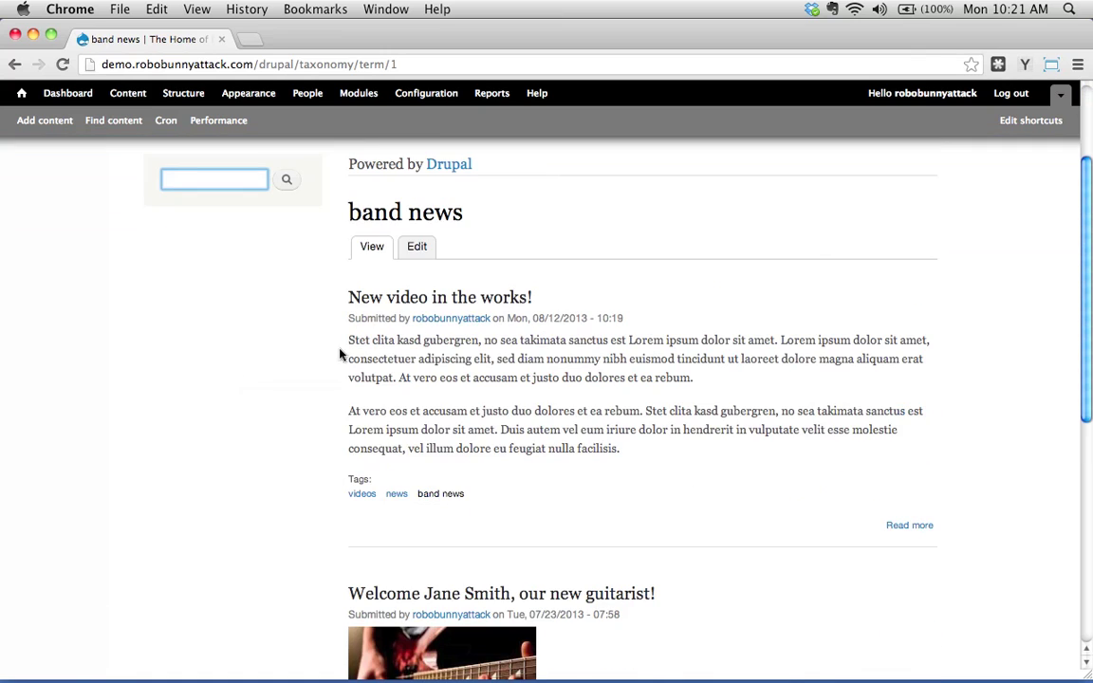
click(403, 298)
scroll(405, 368, down, 5)
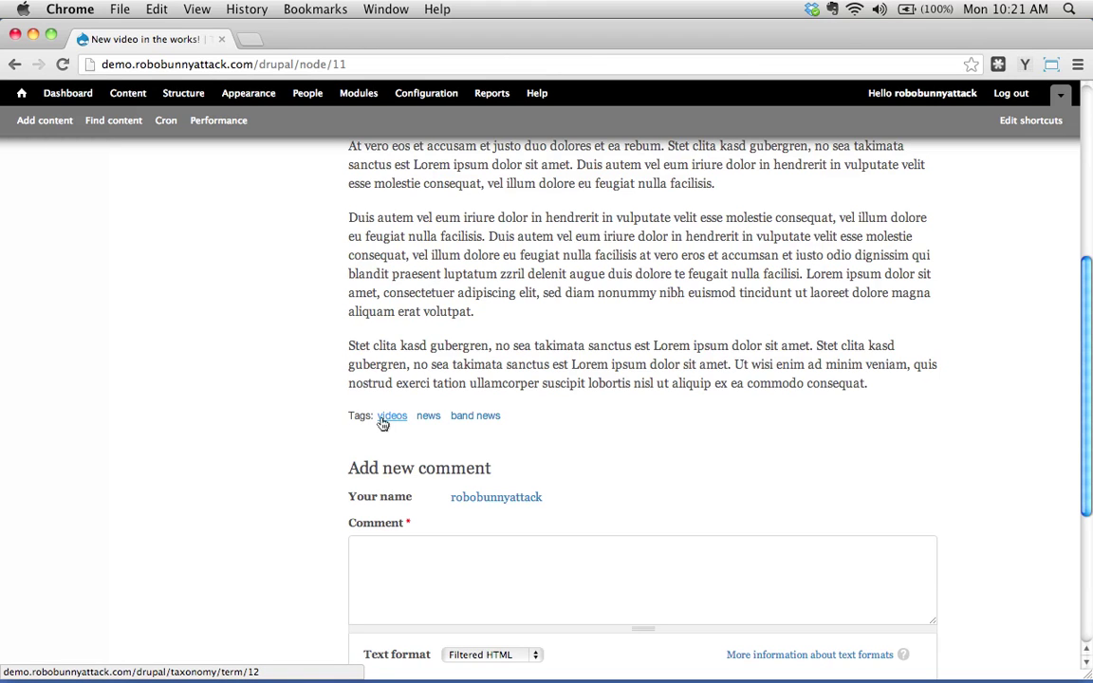
scroll(228, 275, up, 5)
scroll(260, 304, down, 3)
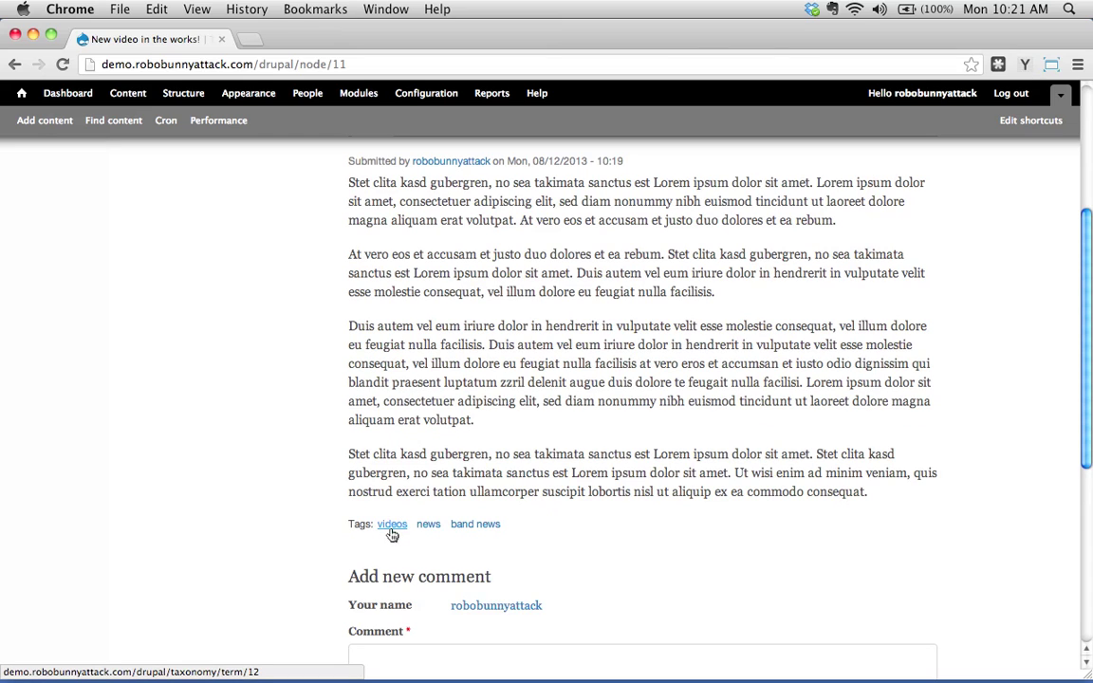
scroll(469, 370, down, 2)
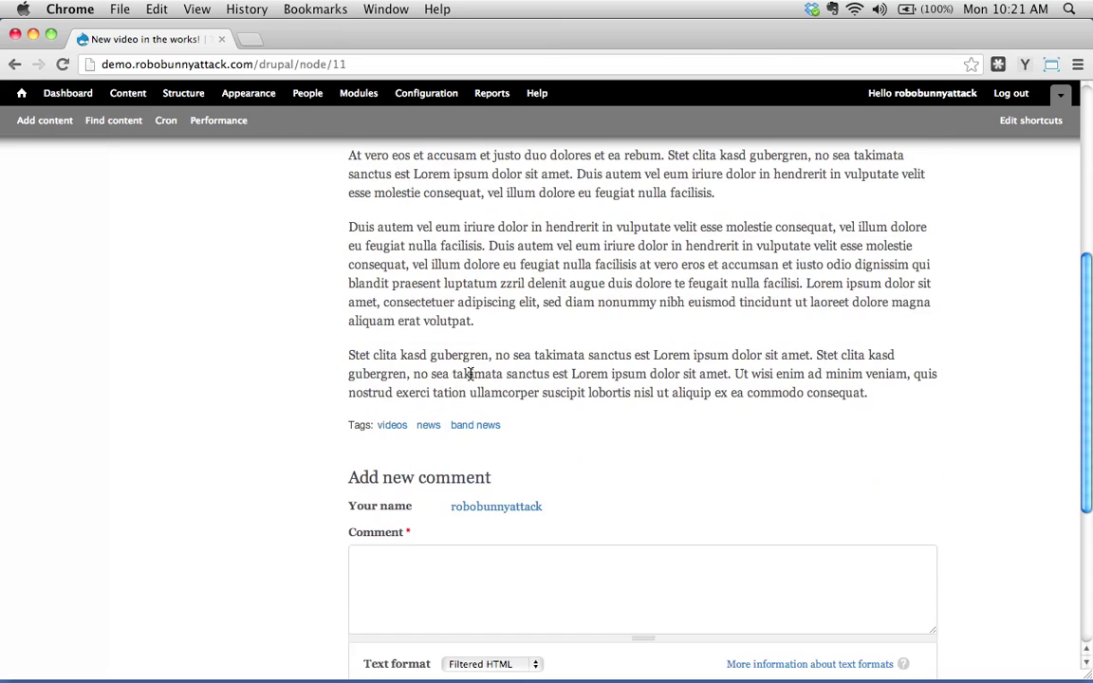
scroll(402, 429, up, 4)
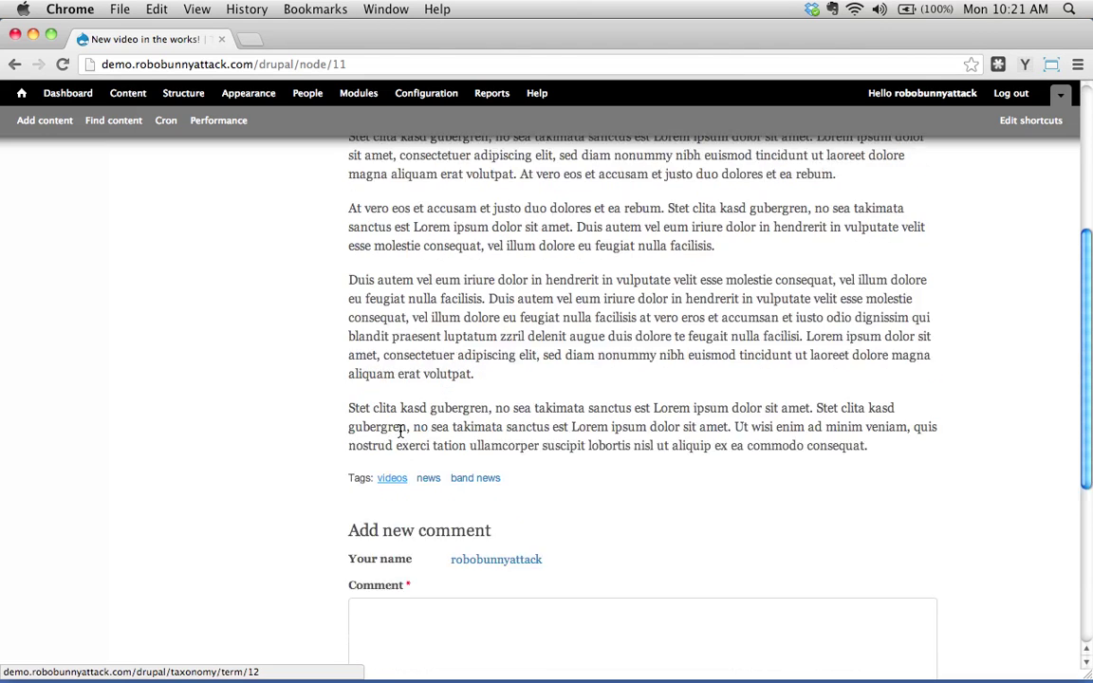
scroll(461, 429, up, 4)
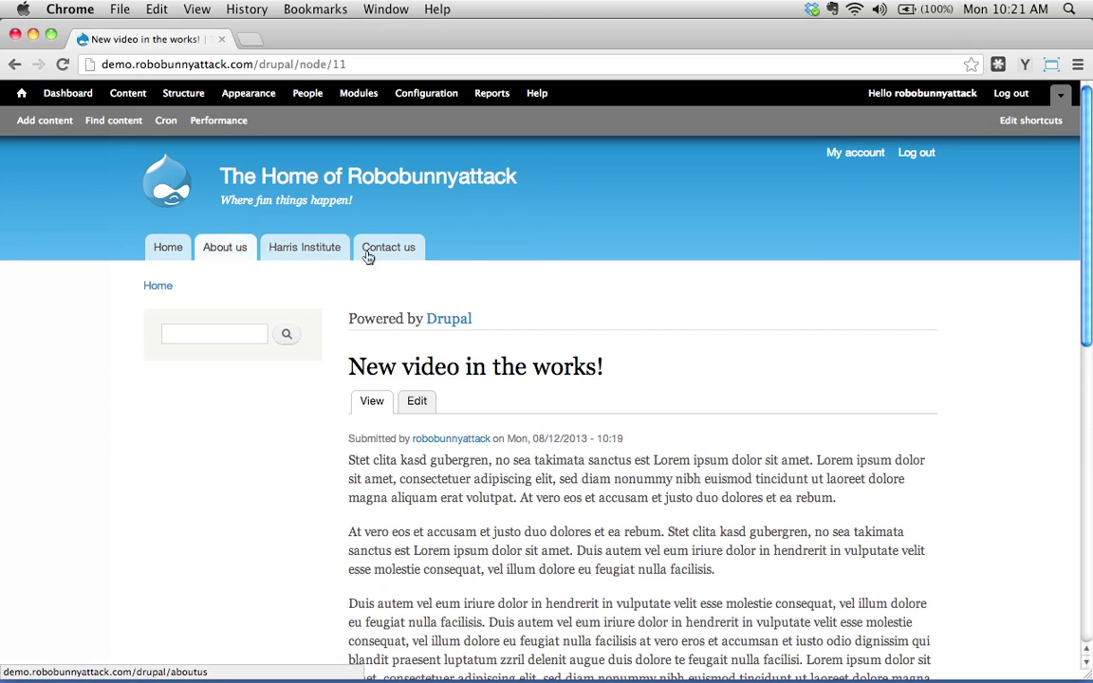
mouse_move(214, 330)
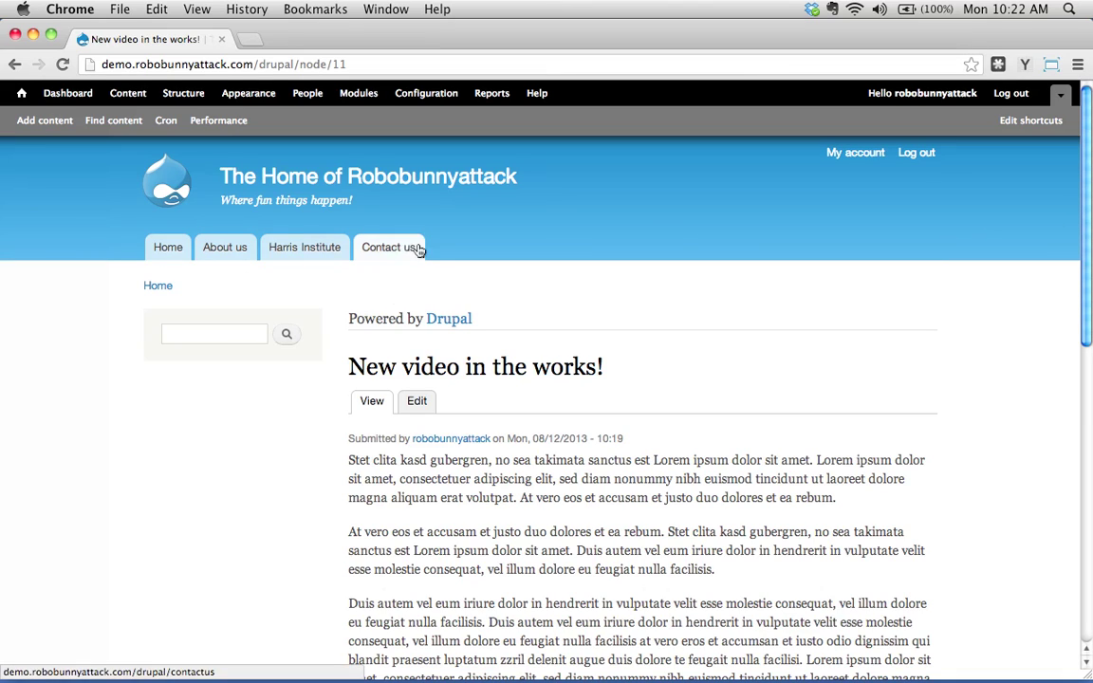
scroll(457, 304, down, 3)
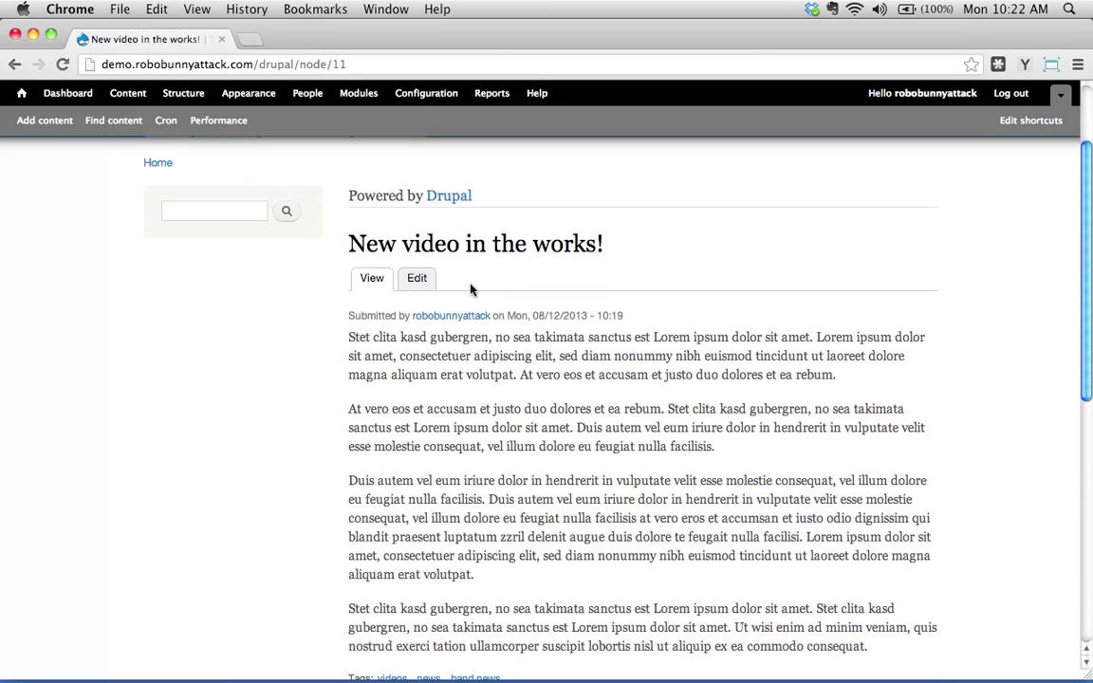
scroll(446, 446, down, 3)
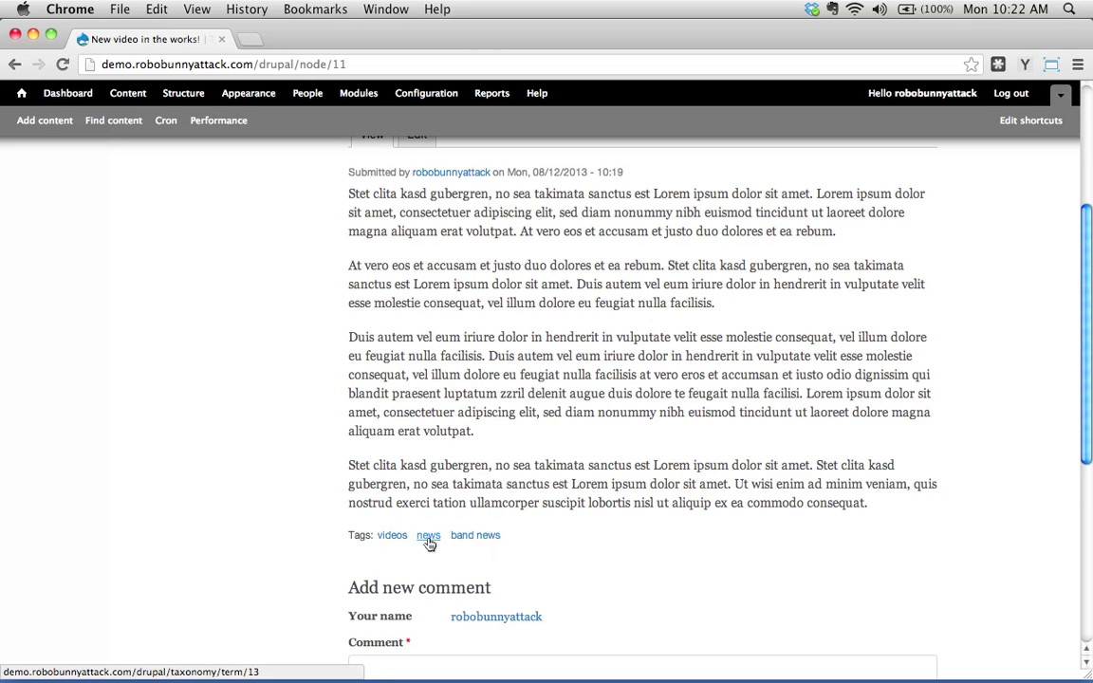
scroll(566, 480, up, 5)
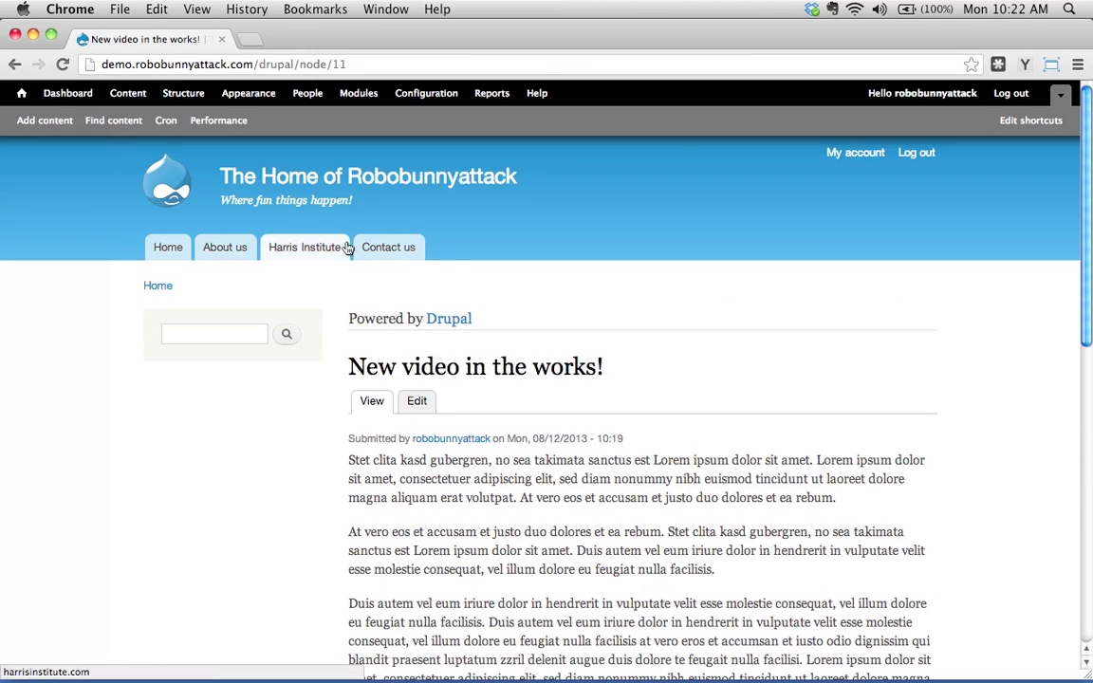
scroll(502, 382, down, 2)
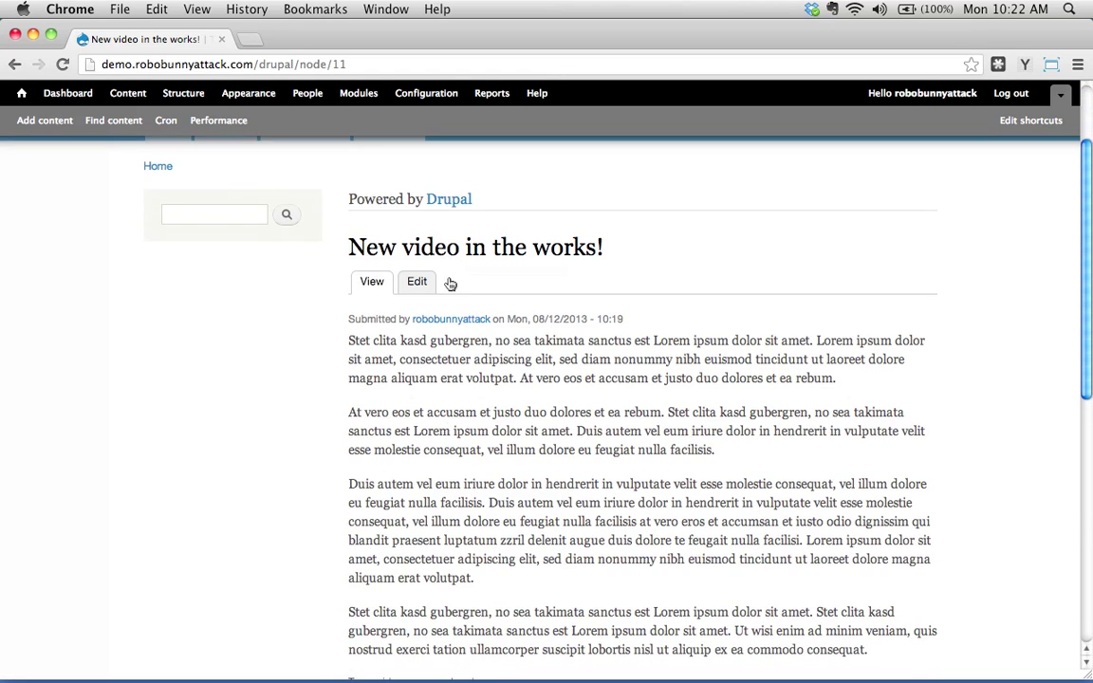
scroll(446, 284, down, 4)
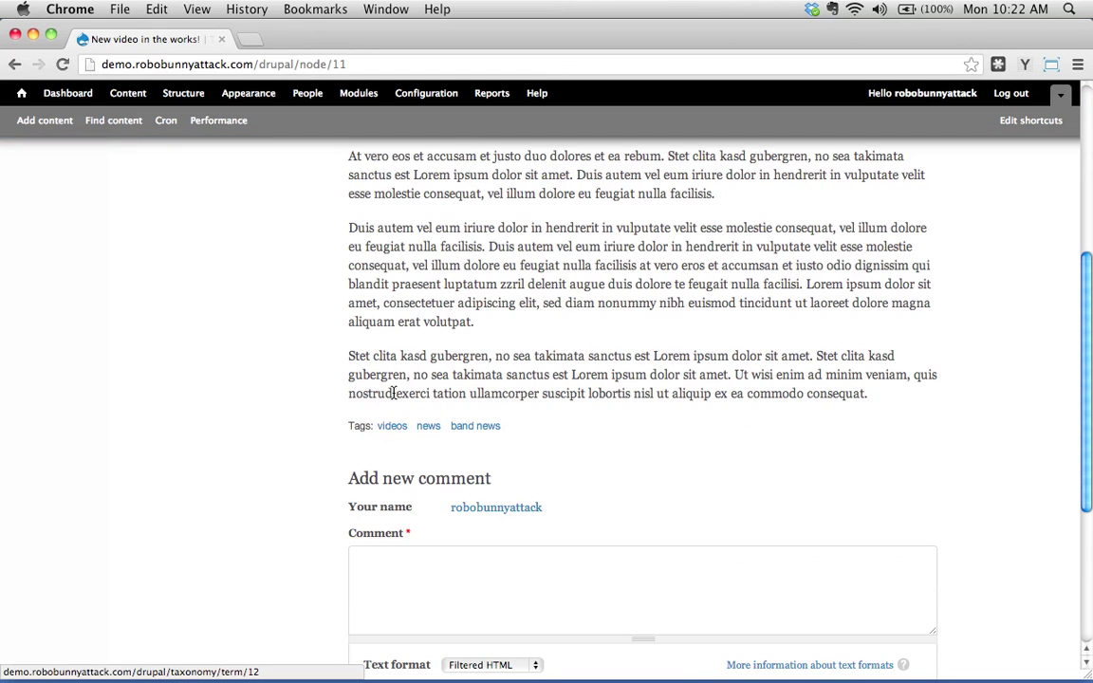
scroll(386, 410, up, 6)
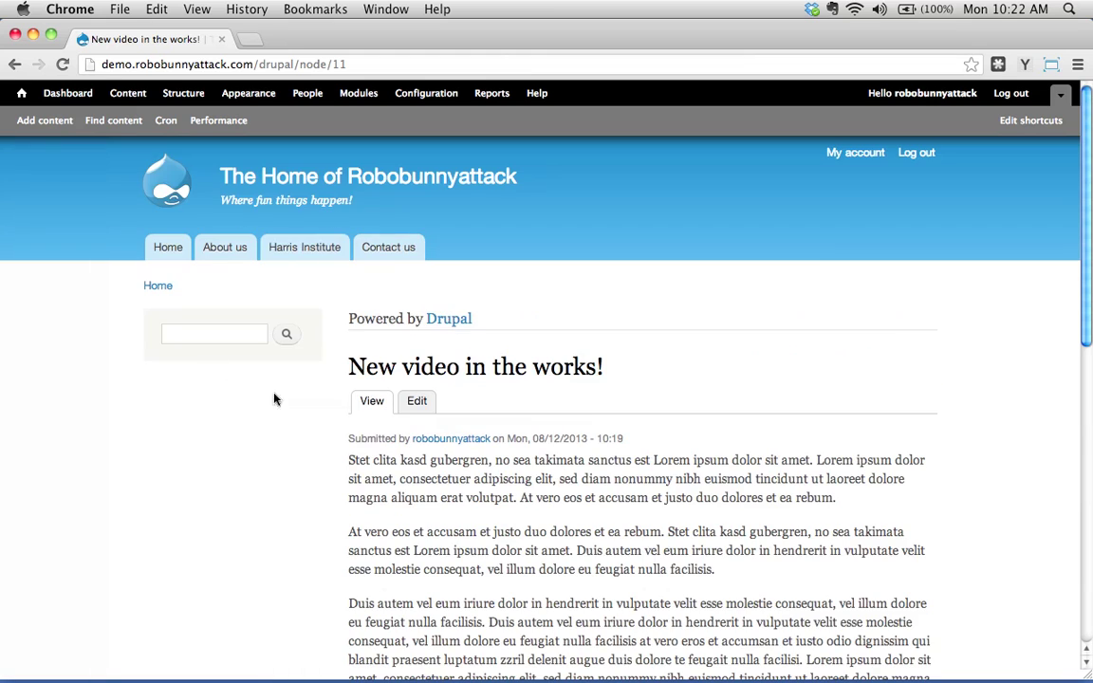
scroll(466, 459, down, 4)
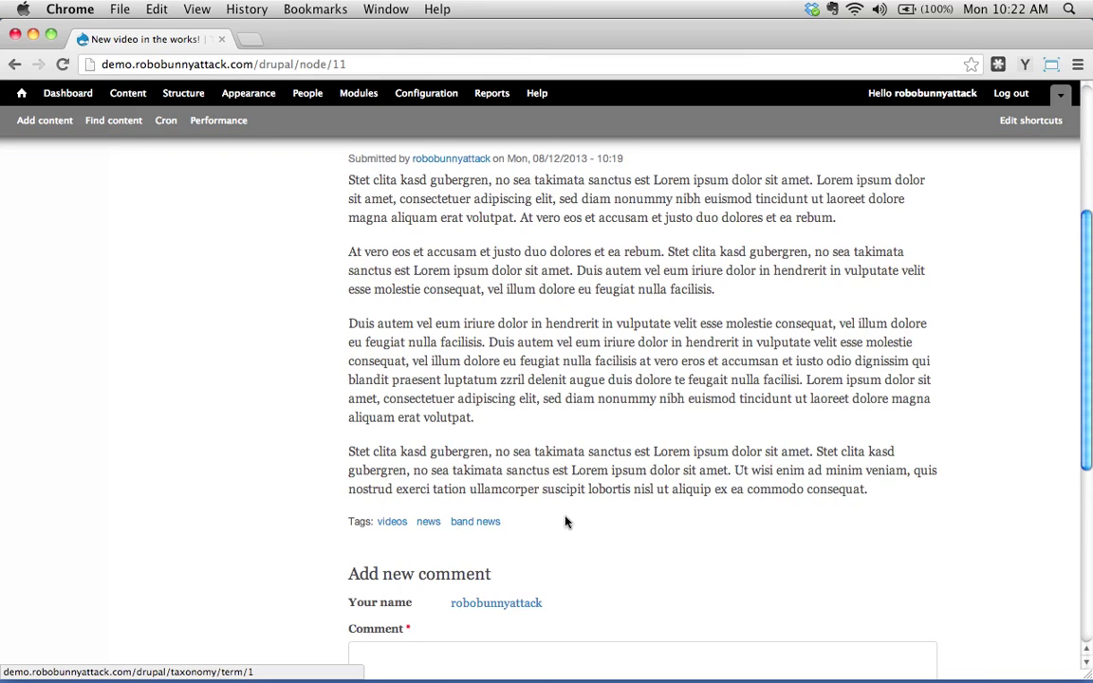
scroll(432, 436, up, 3)
scroll(425, 465, up, 2)
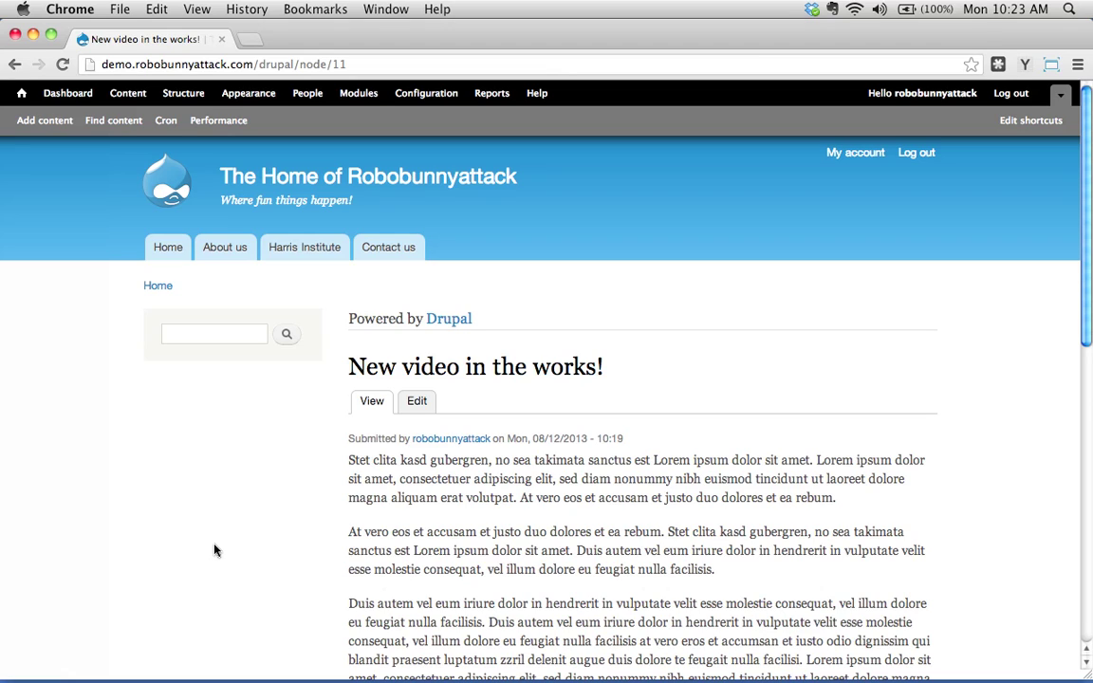
scroll(374, 455, down, 5)
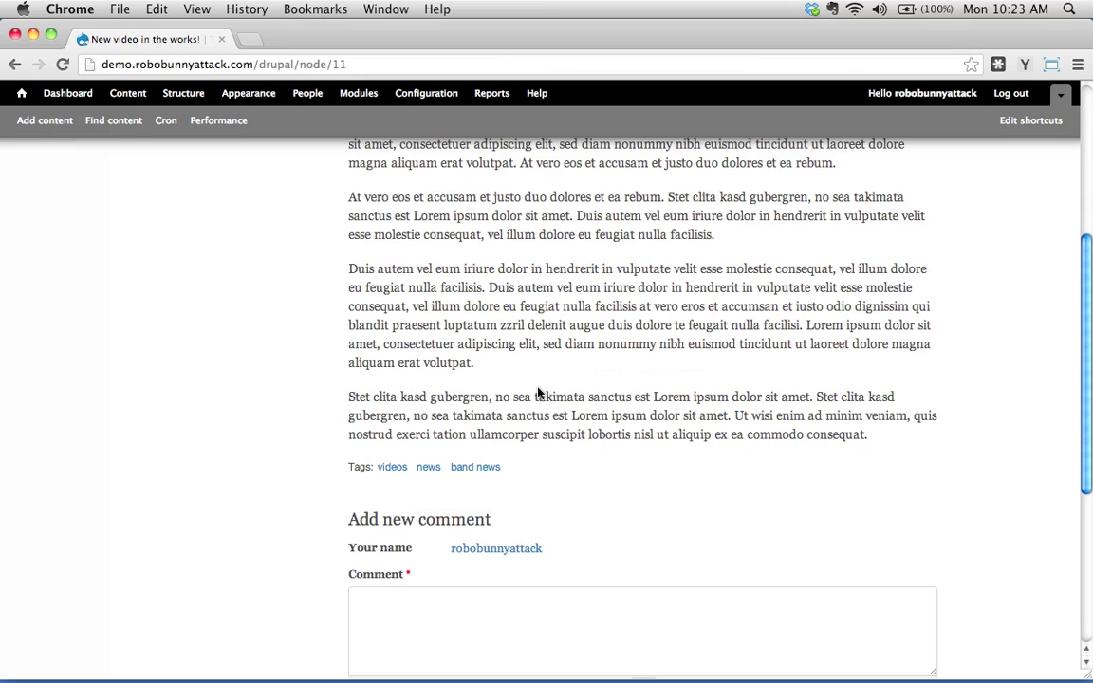
scroll(539, 394, up, 5)
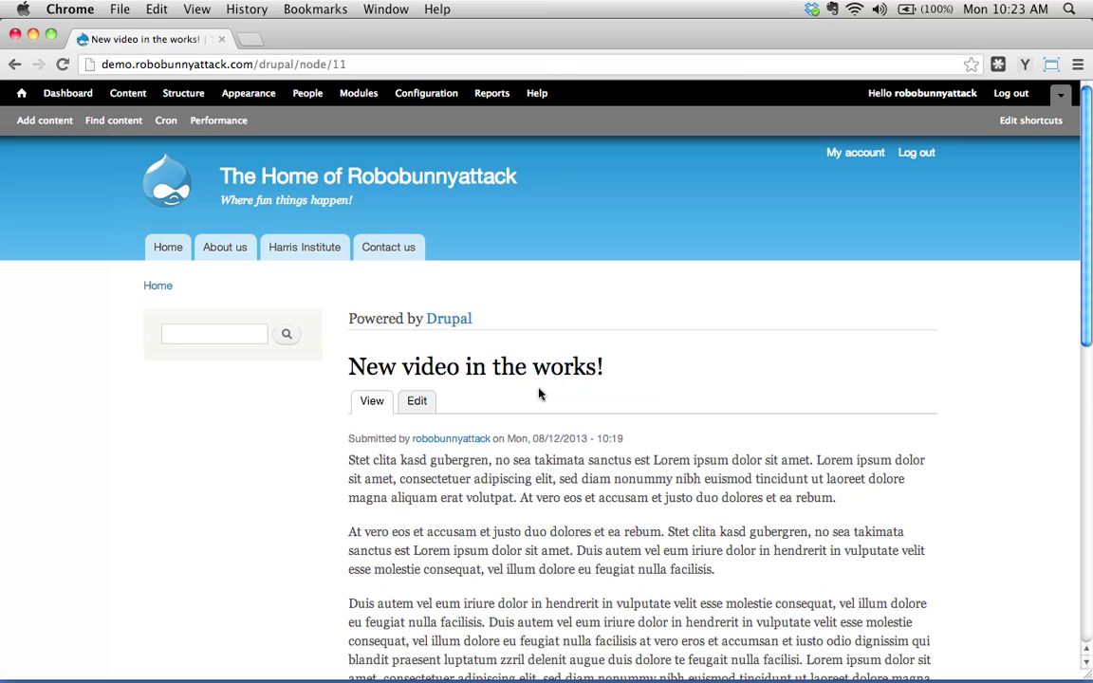
scroll(539, 394, down, 3)
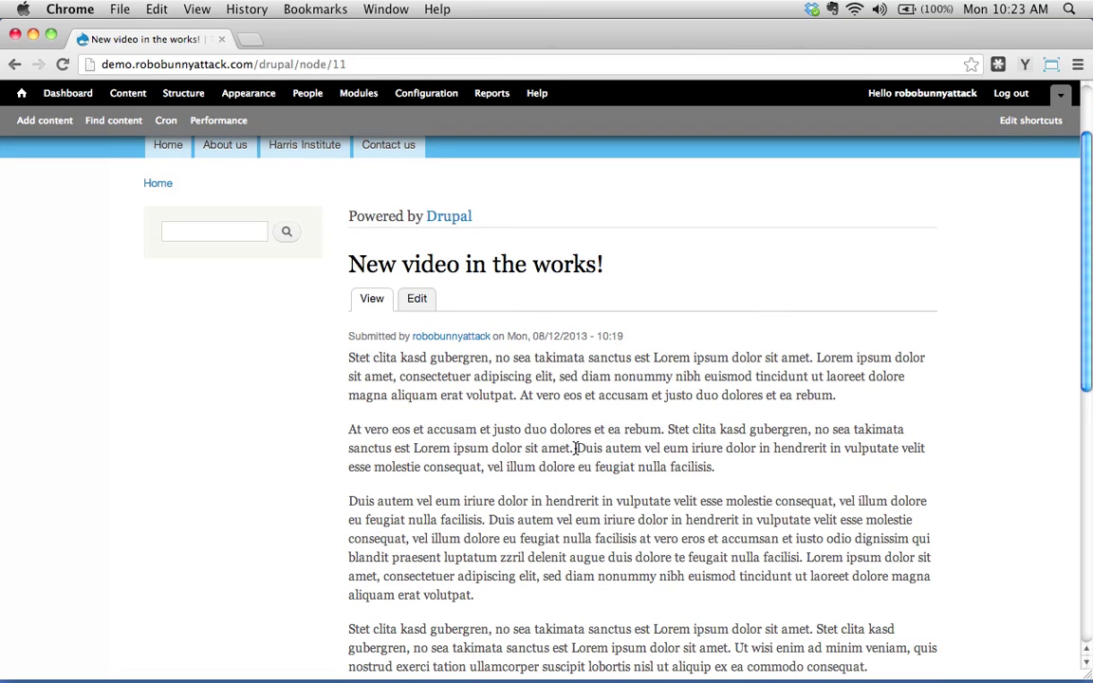
scroll(576, 446, down, 10)
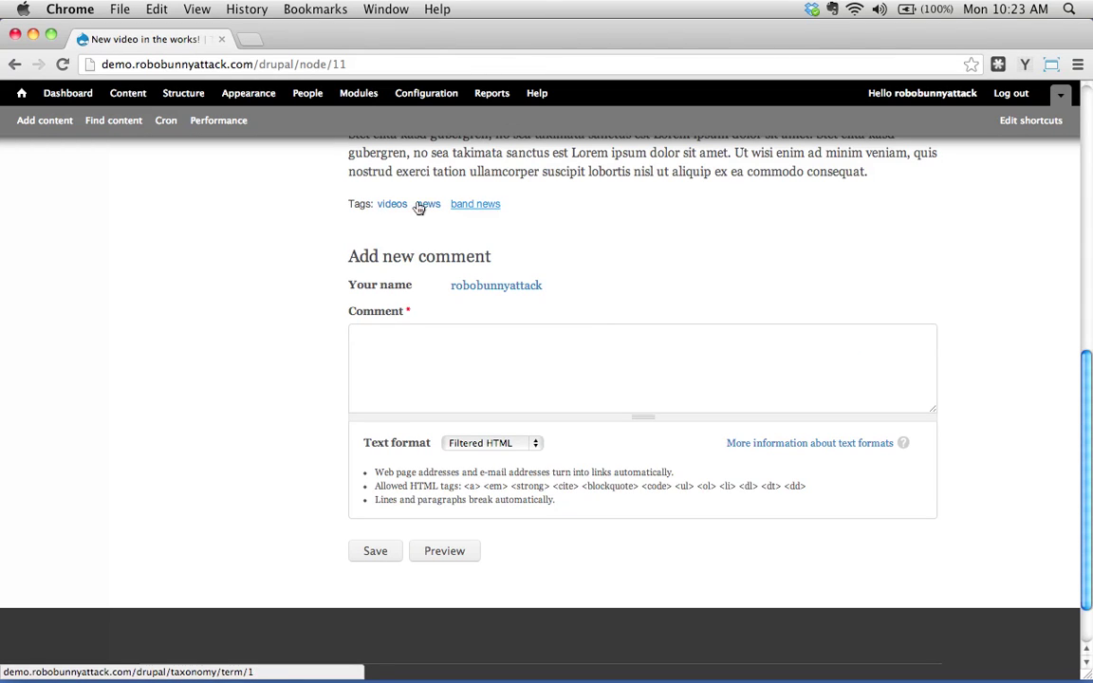
scroll(644, 393, up, 15)
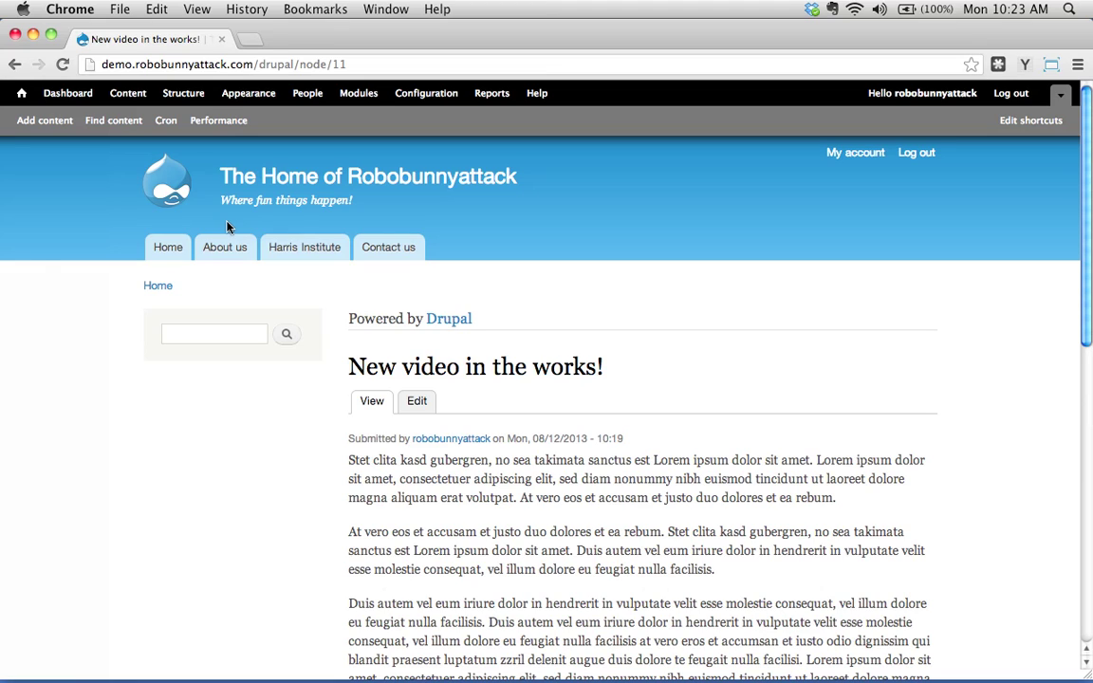
Step: Open Structure > Taxonomy and highlight the Tags vocabulary
click(184, 99)
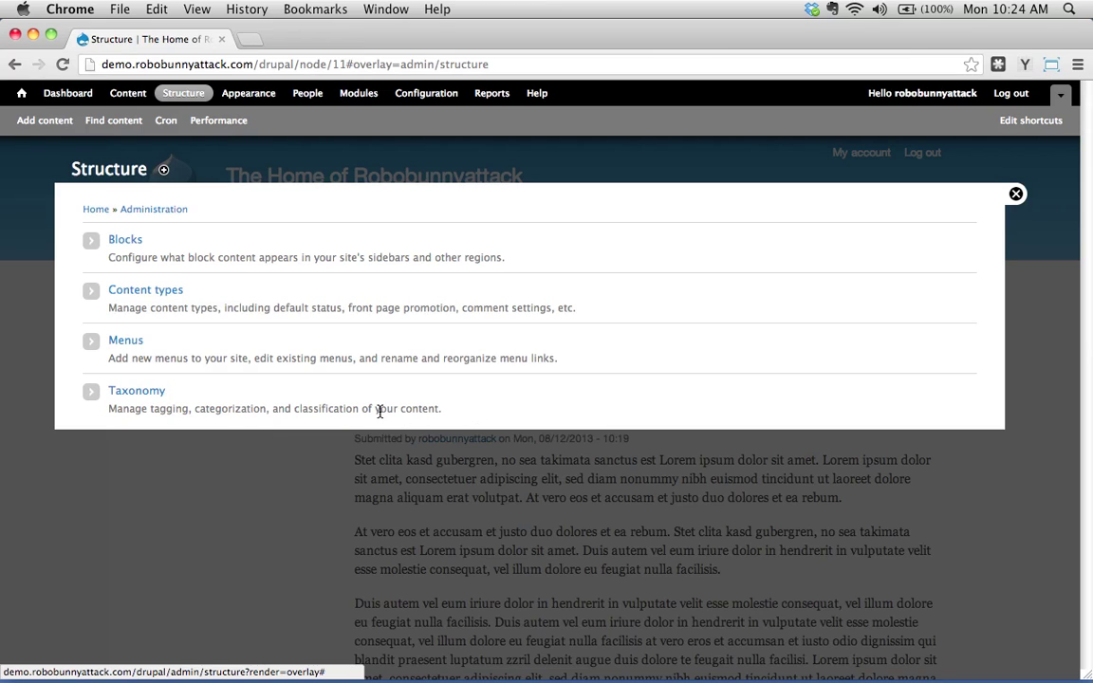
click(149, 397)
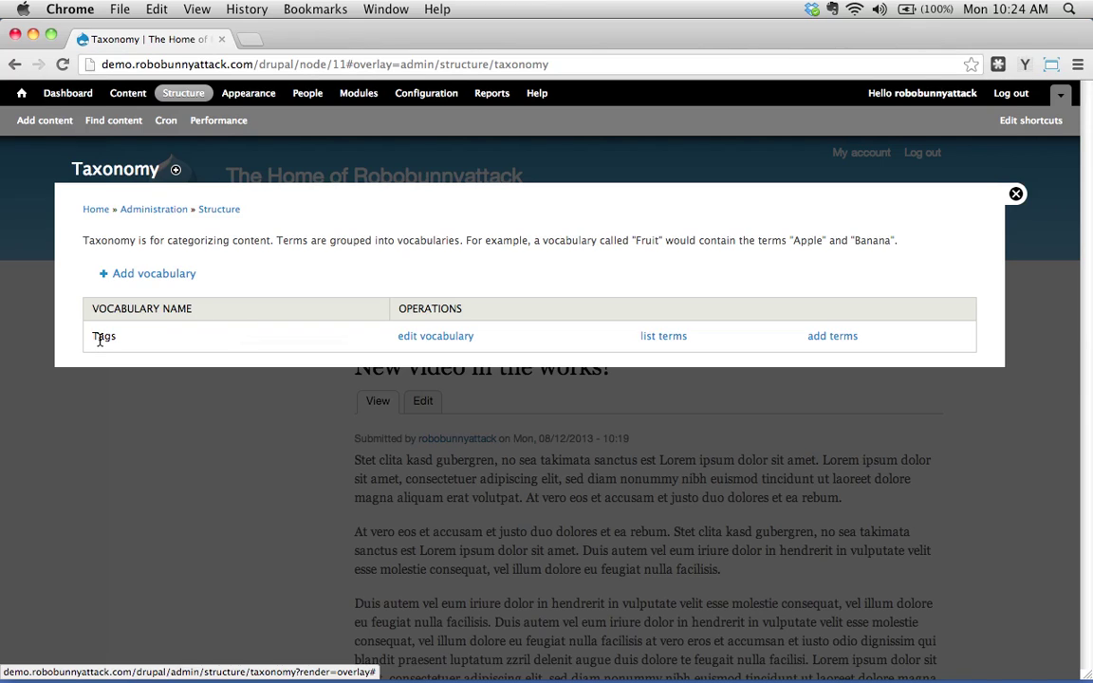
drag(90, 337, 156, 332)
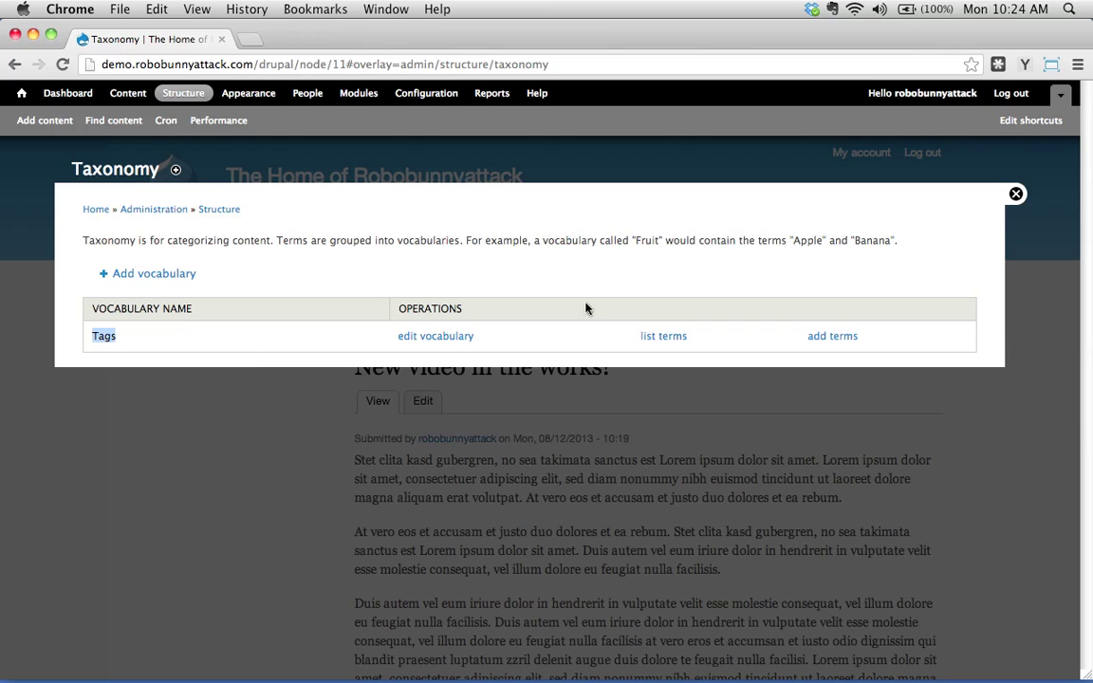
Step: List the Tags terms and scroll through them, band members through Winnipeg
click(661, 339)
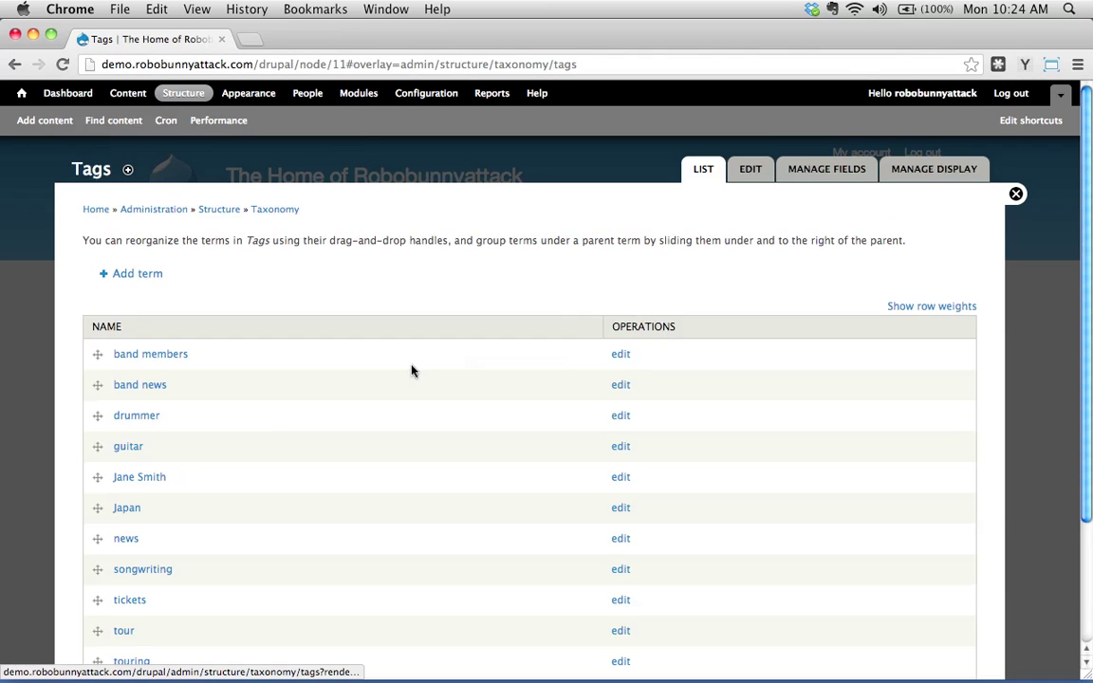
scroll(411, 371, down, 3)
scroll(422, 377, up, 1)
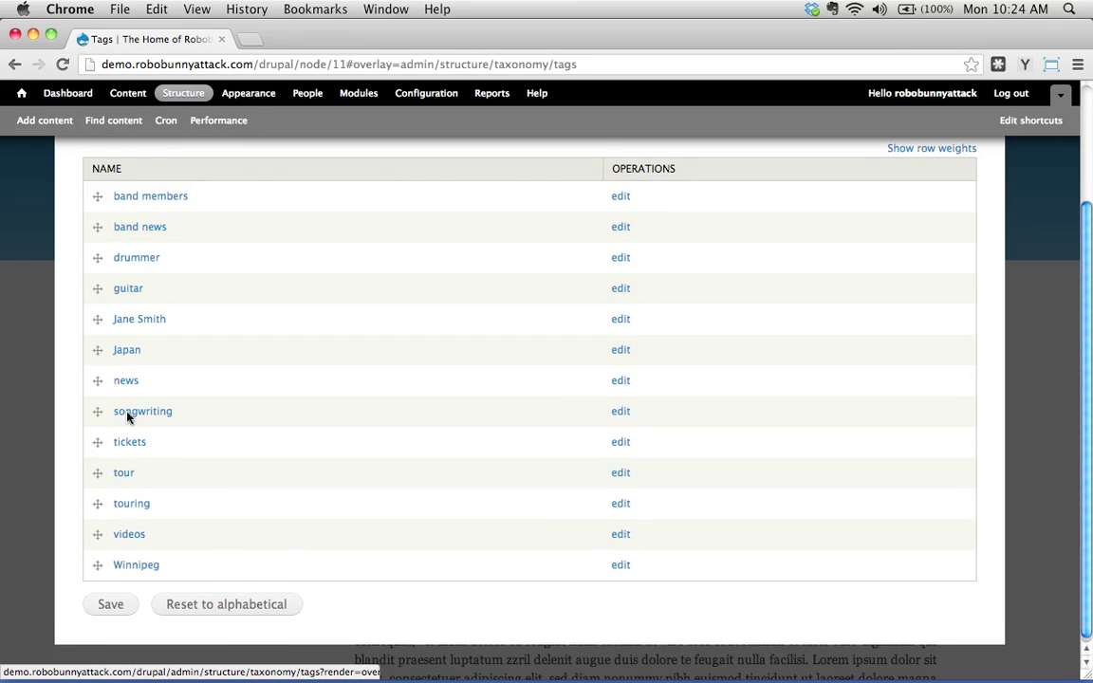
scroll(95, 394, up, 1)
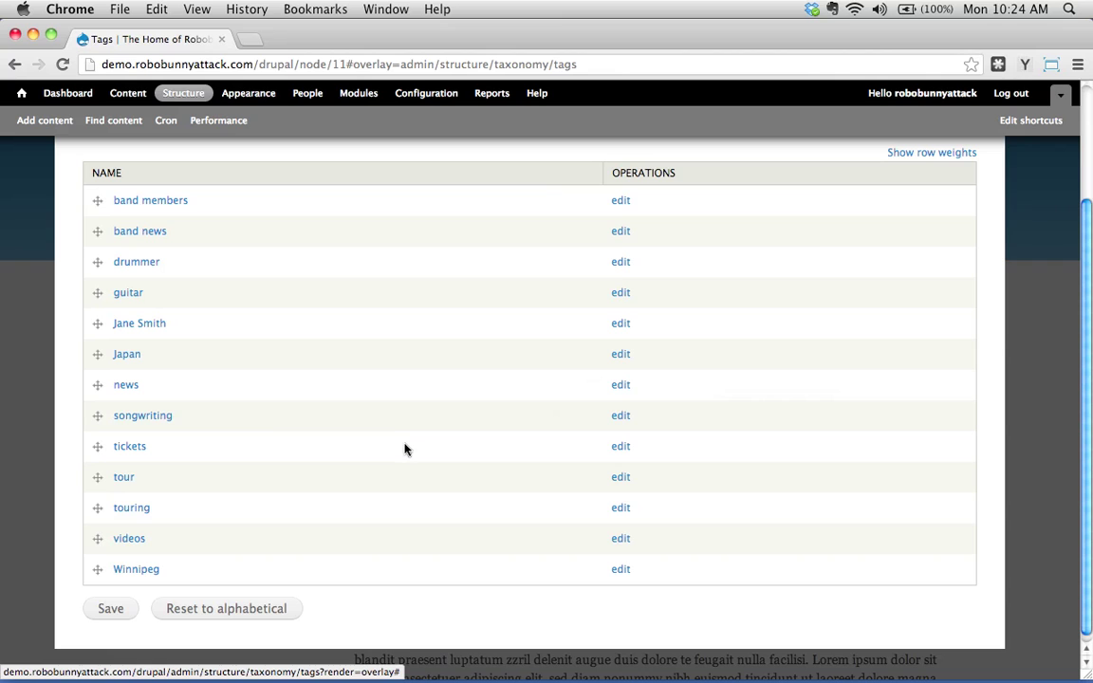
scroll(299, 285, up, 3)
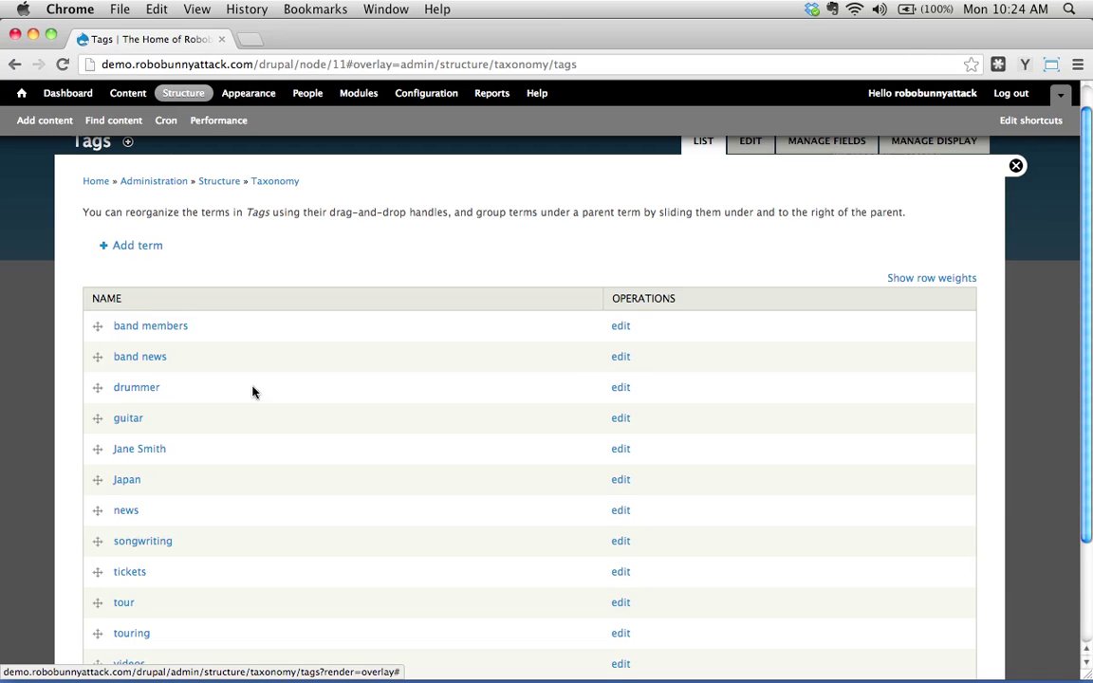
scroll(252, 392, down, 3)
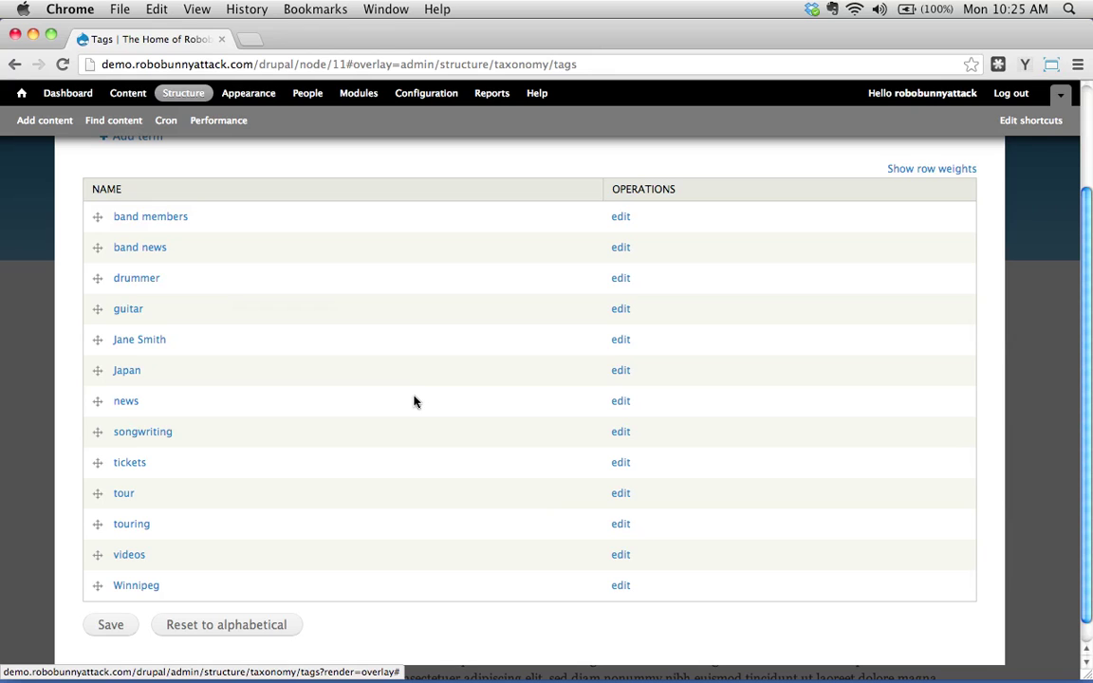
scroll(415, 389, up, 3)
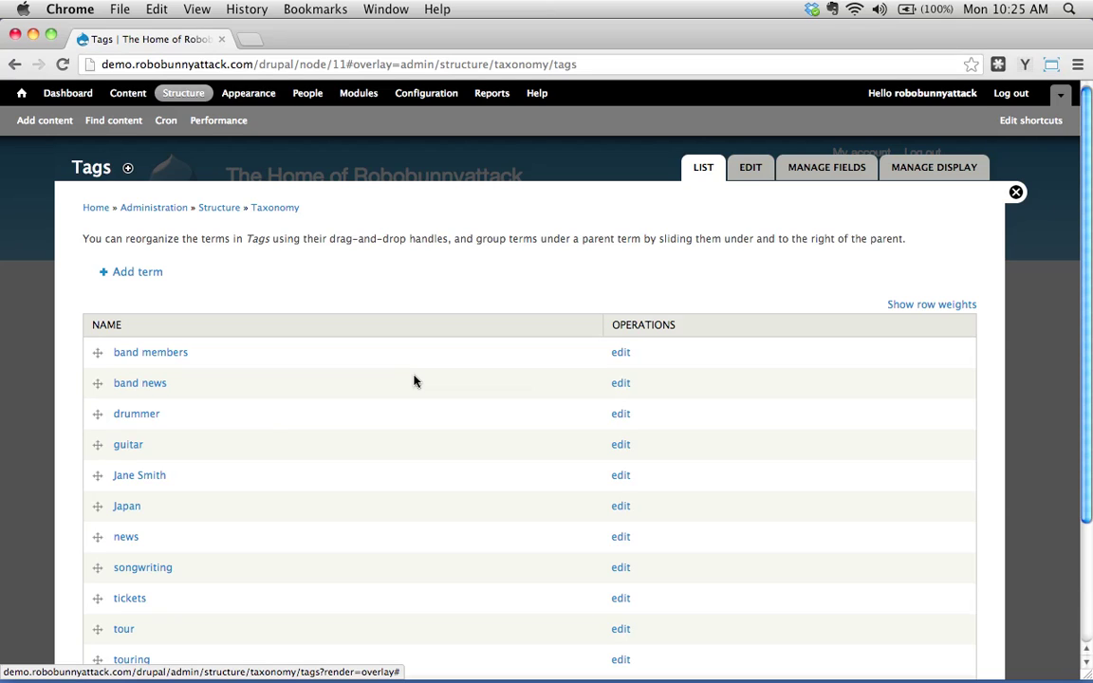
Step: Return to the Taxonomy overview, then close the overlay to show the article again
click(14, 64)
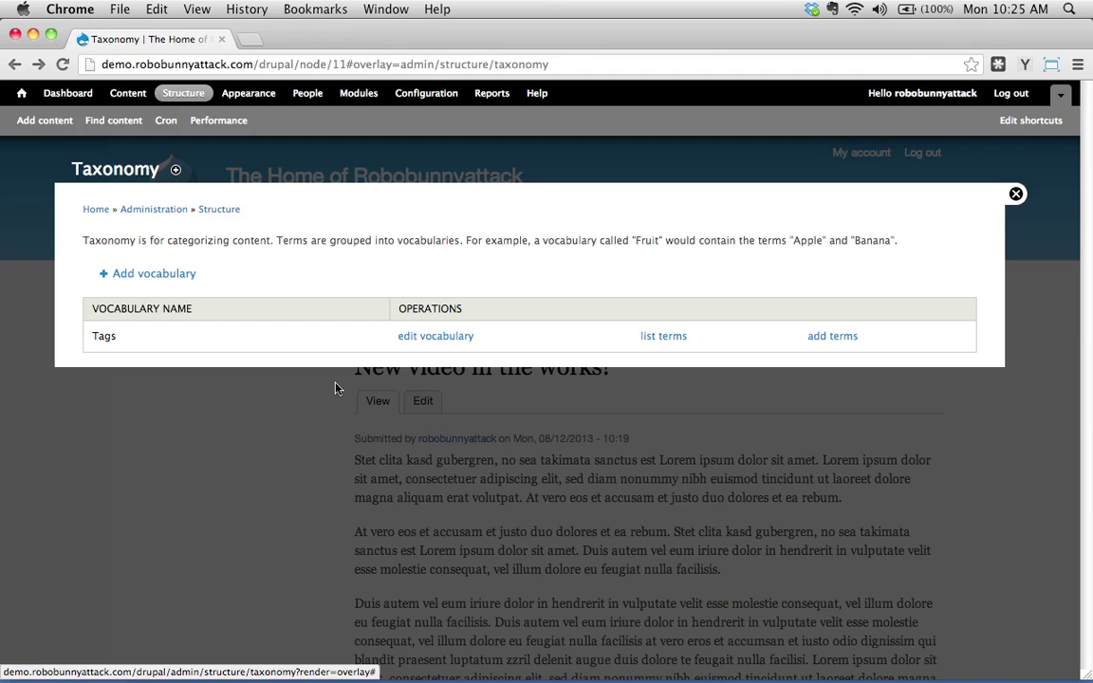
click(1016, 194)
scroll(645, 486, down, 10)
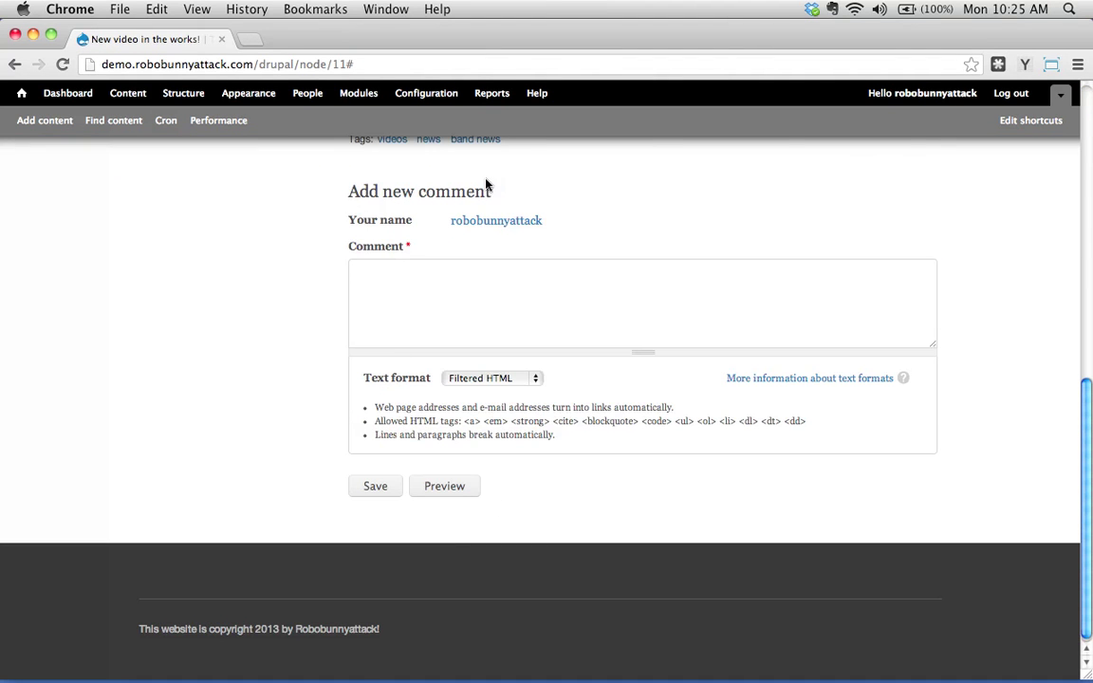
scroll(429, 180, up, 3)
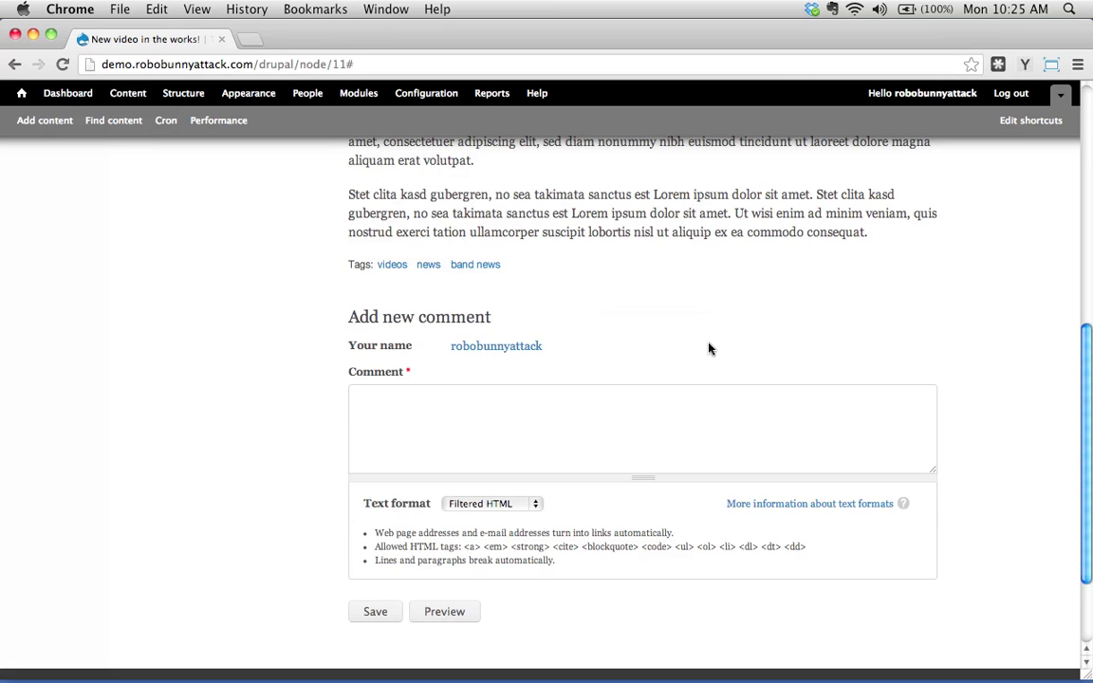
scroll(708, 349, up, 10)
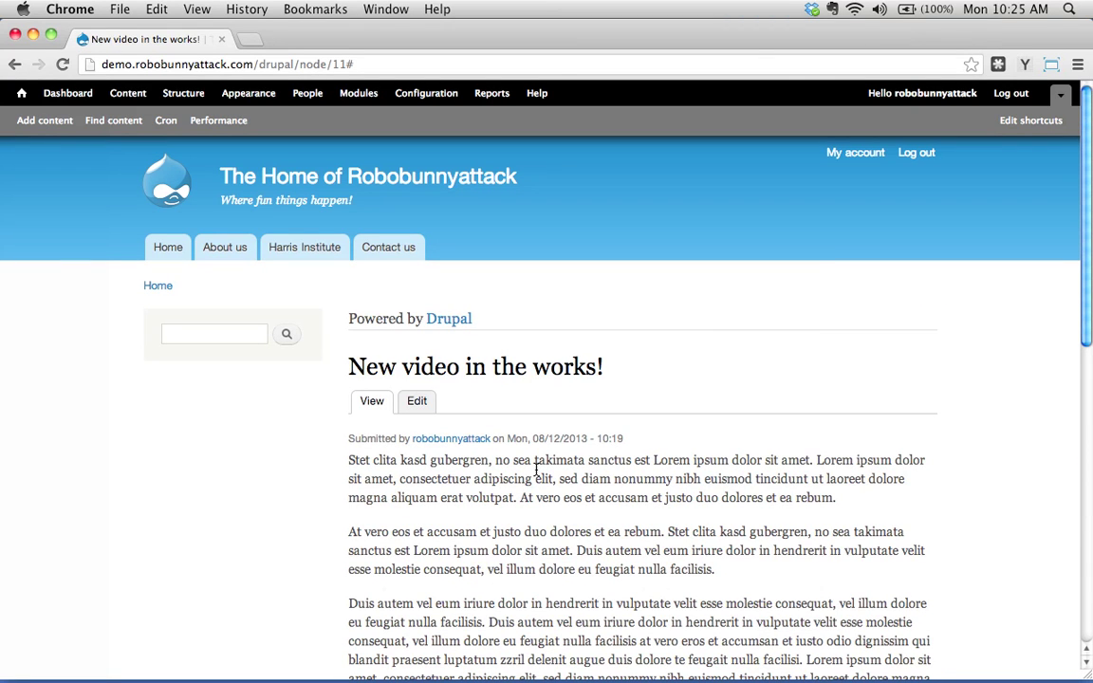